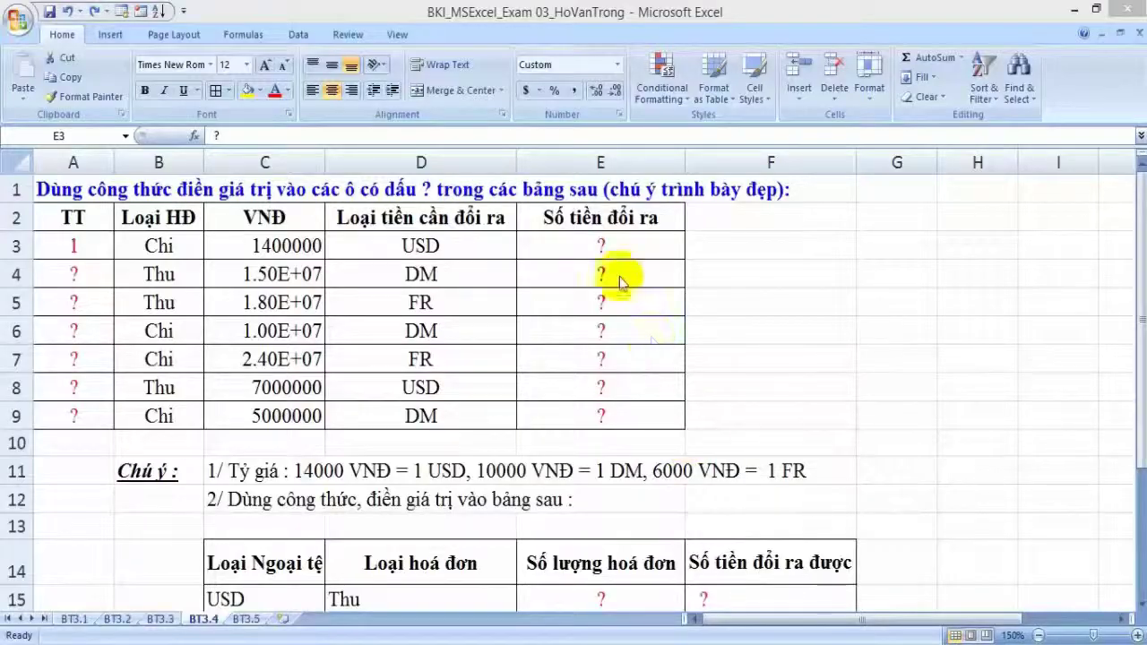
# On sheet BT3.4, select cell E3, the first converted-amount cell.
pyautogui.click(615, 240)
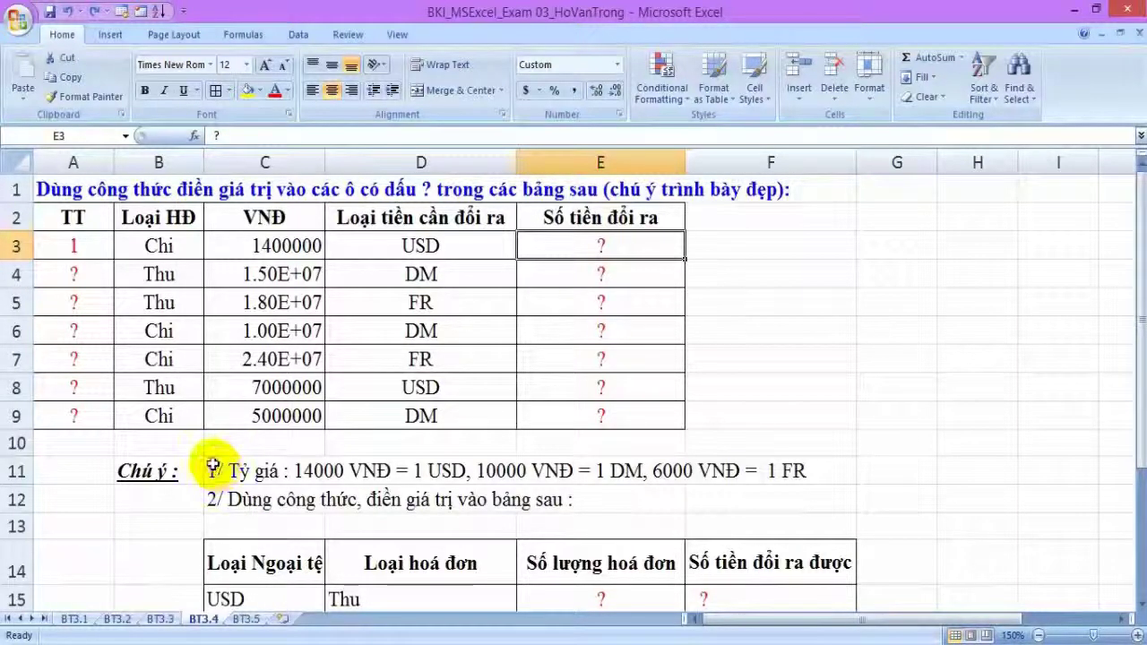
# Enter =C3/IF(D3="USD",14000,IF(D3="DM",10000,6000)) in E3, giving 100 for the USD row.
pyautogui.click(210, 466)
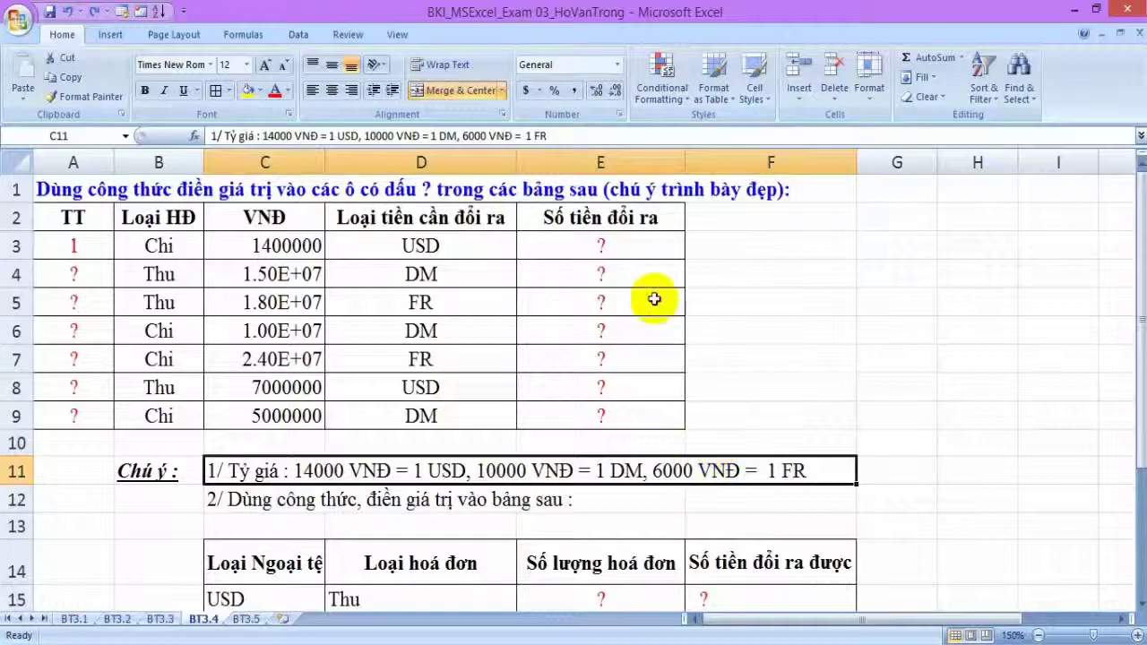
pyautogui.click(627, 242)
pyautogui.write('=')
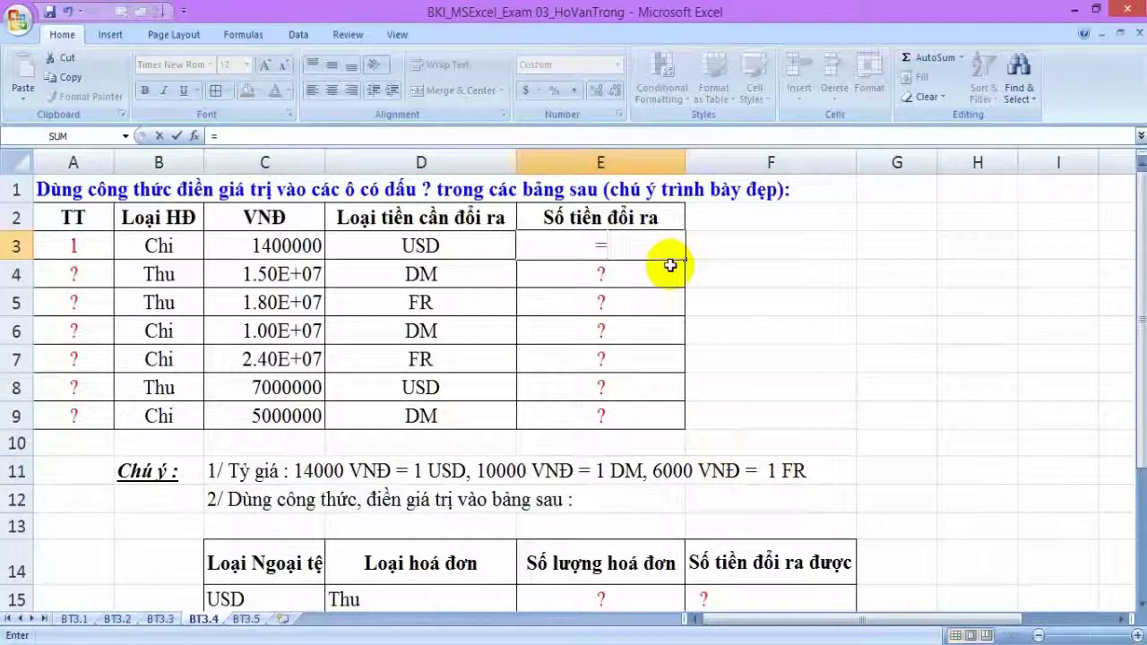
pyautogui.write('IF')
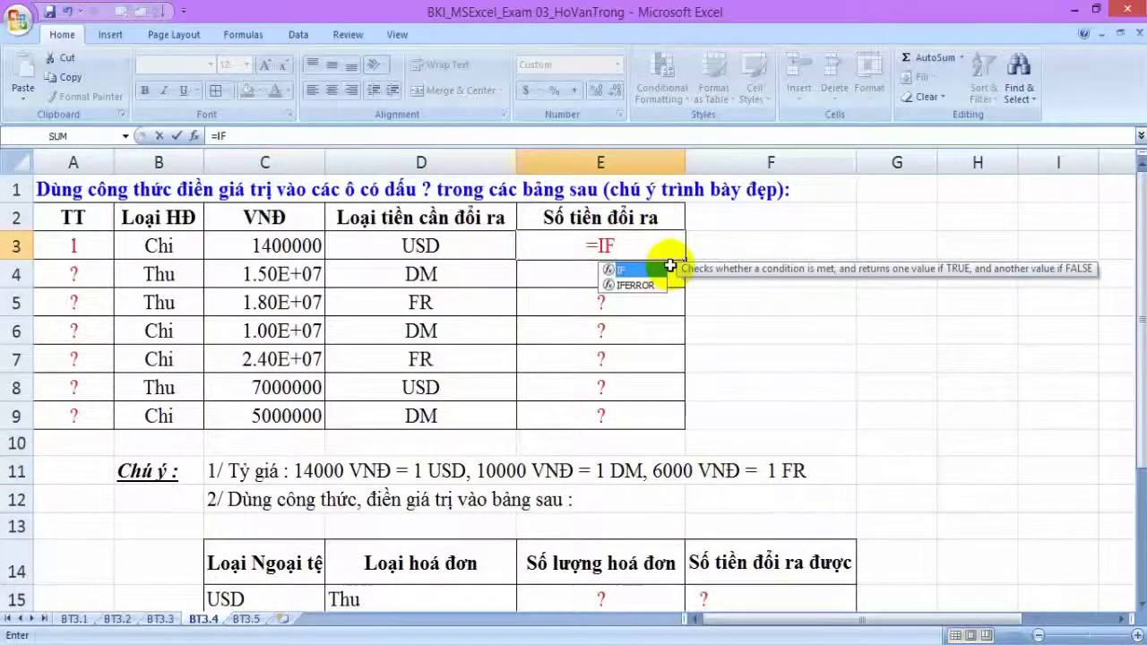
pyautogui.press('BackSpace')
pyautogui.press('BackSpace')
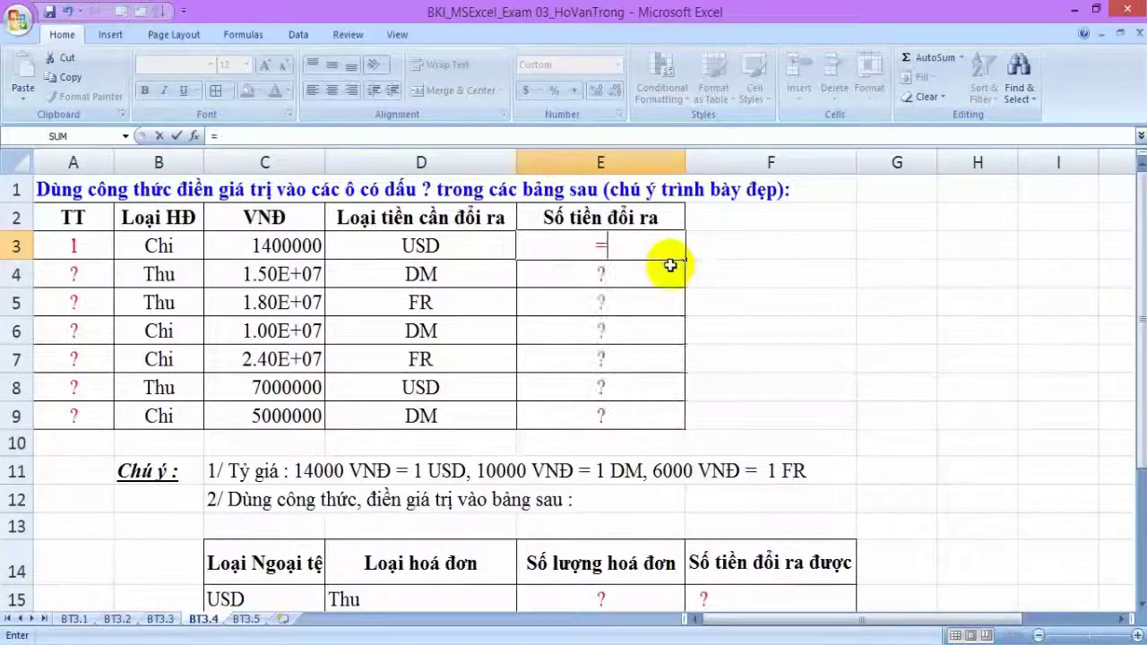
pyautogui.click(298, 246)
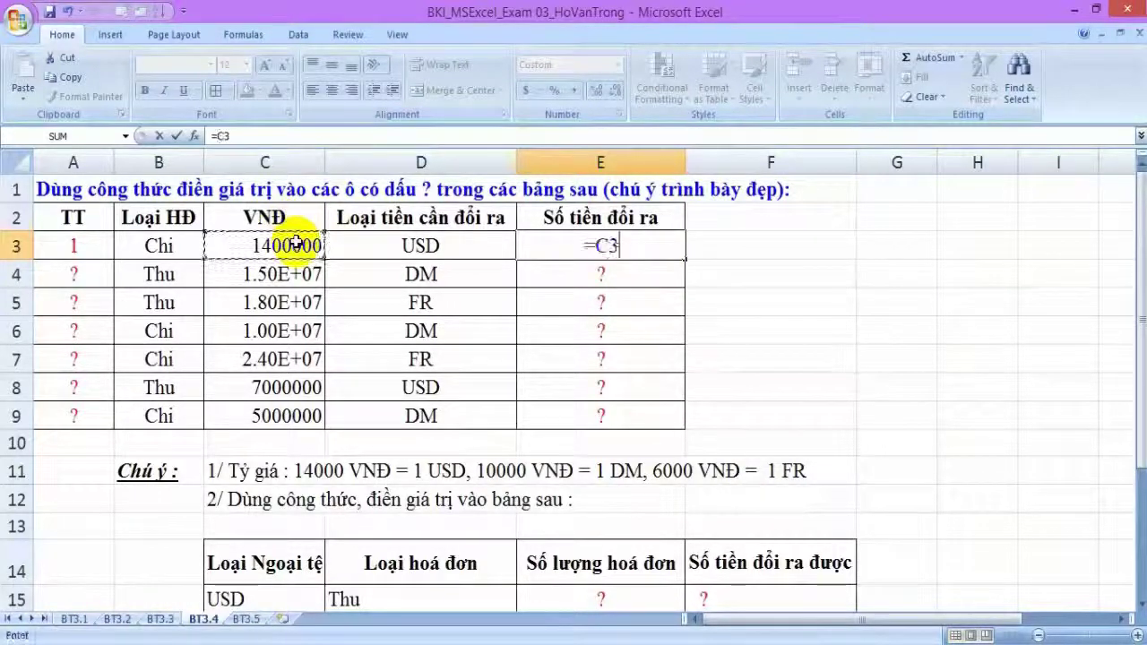
pyautogui.write('/')
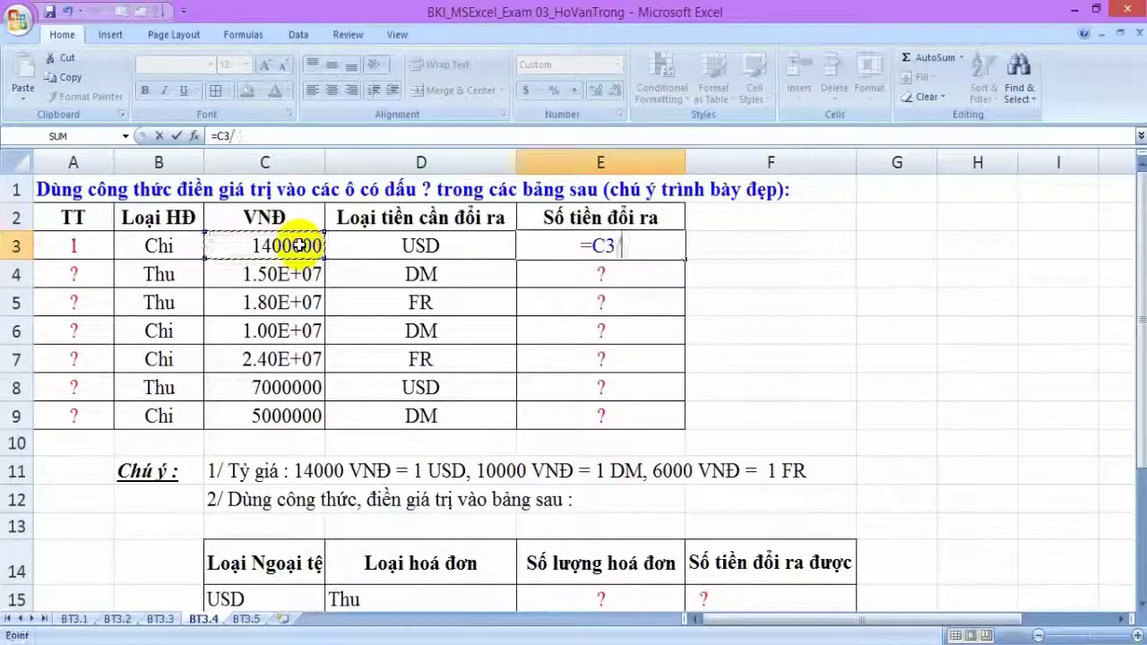
pyautogui.write('IF(')
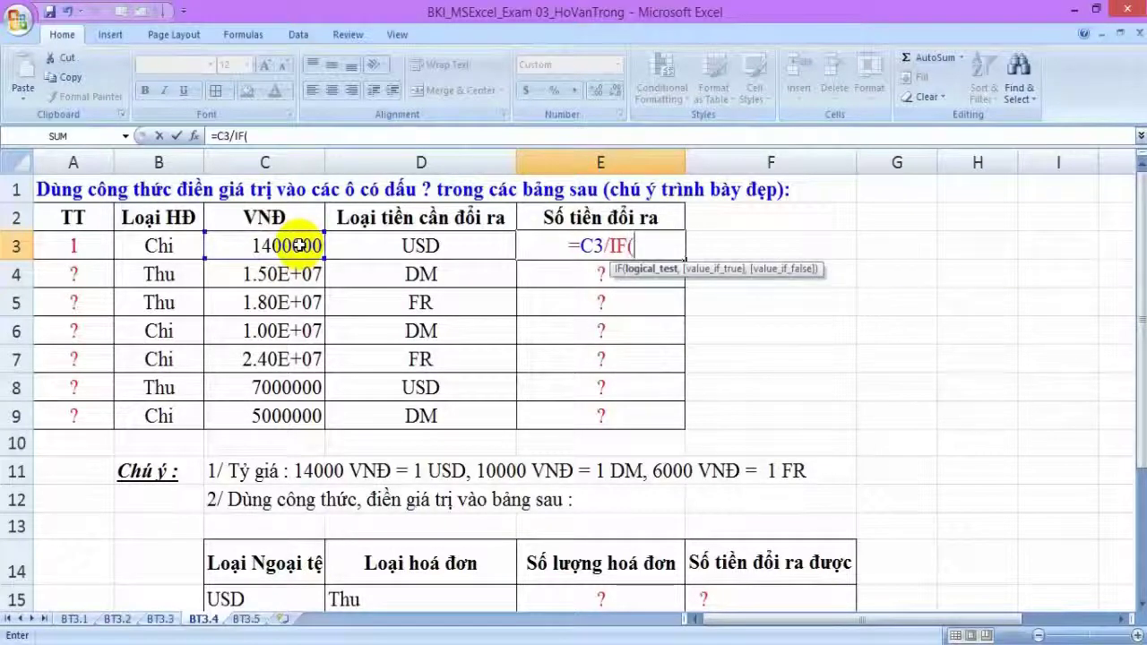
pyautogui.click(372, 251)
pyautogui.write('=')
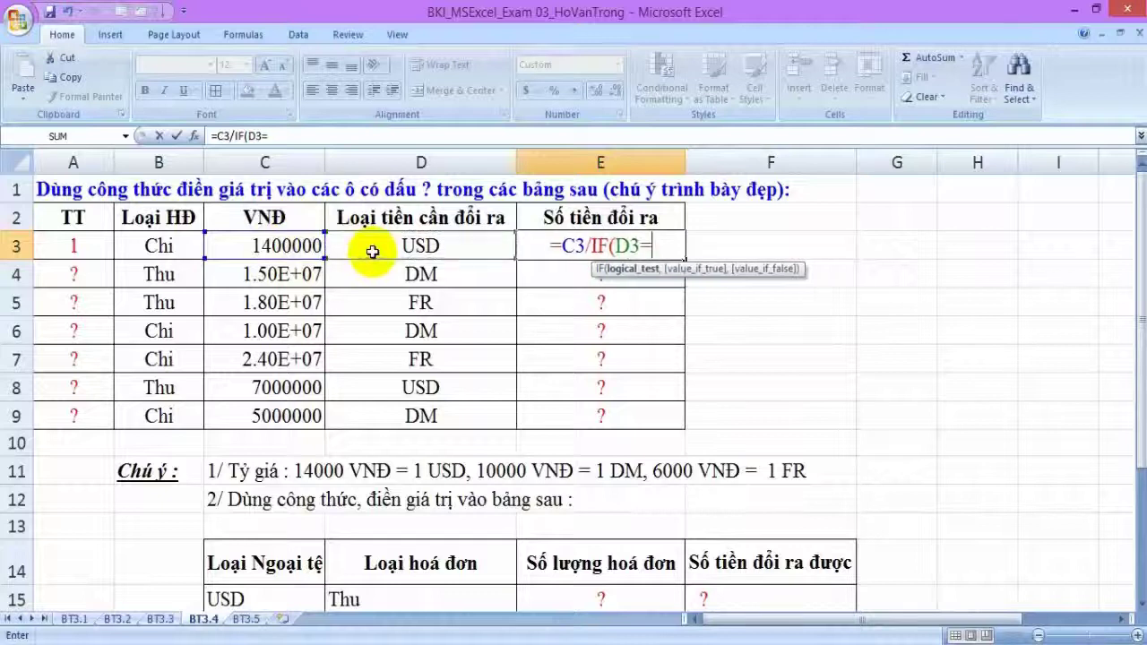
pyautogui.write('"US')
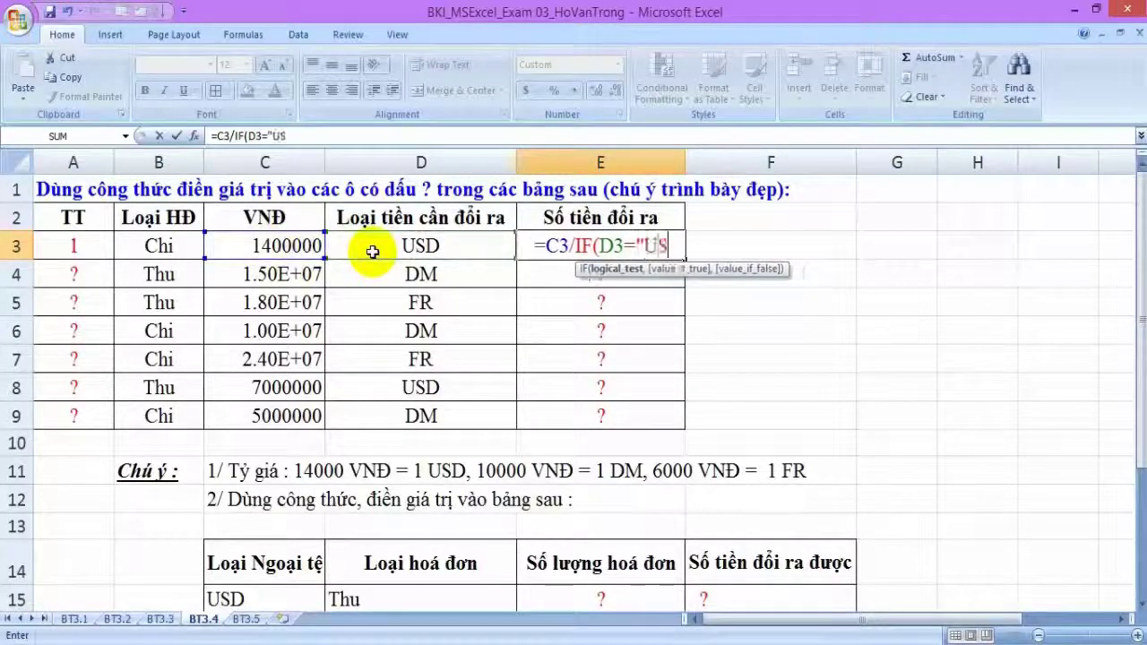
pyautogui.write('D"')
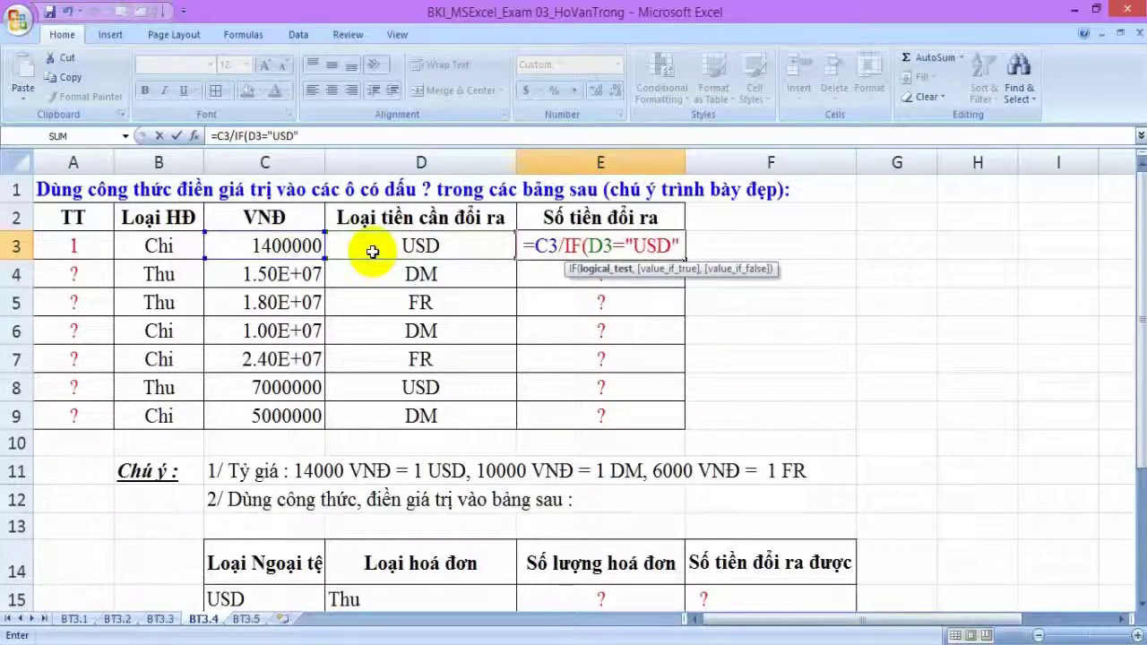
pyautogui.write(',')
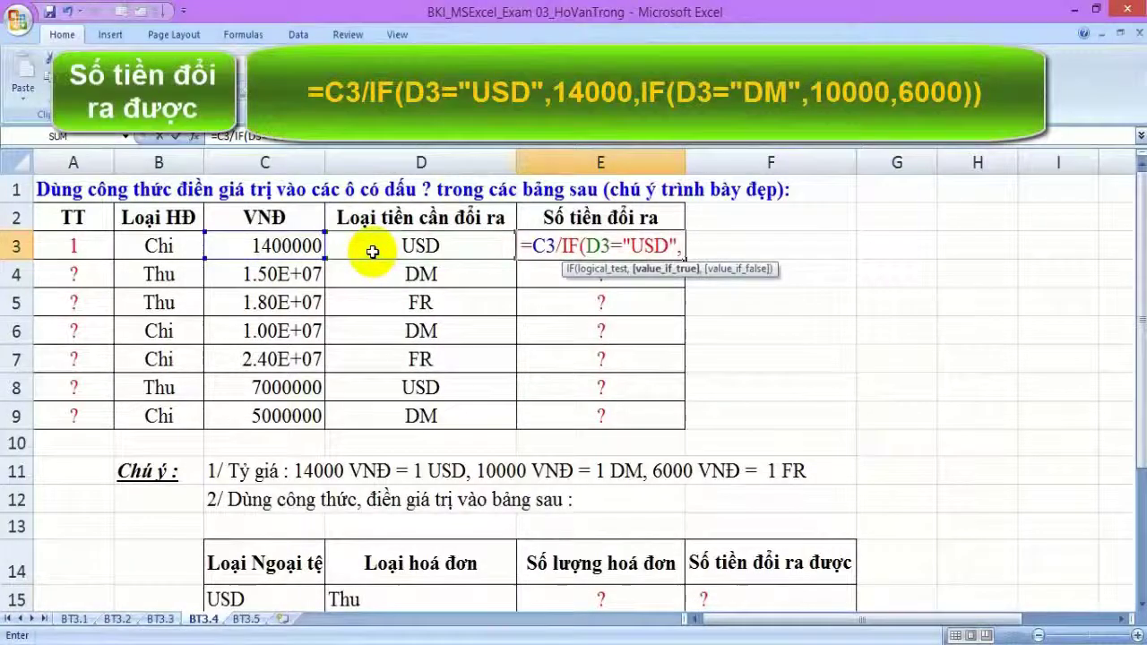
pyautogui.write('14')
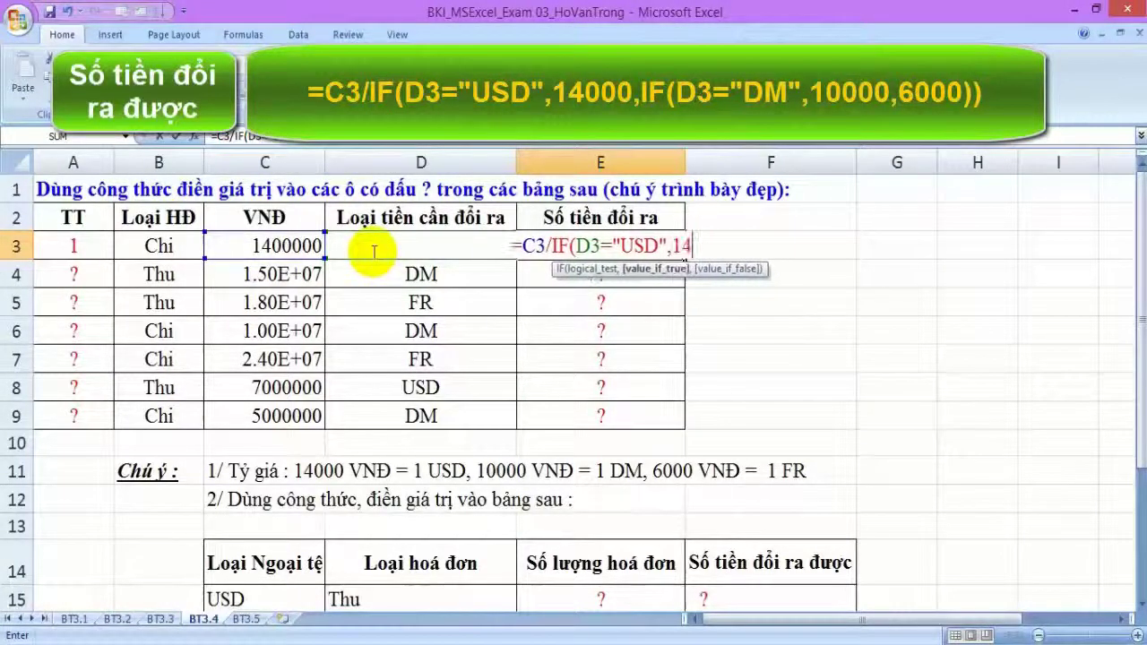
pyautogui.write('000')
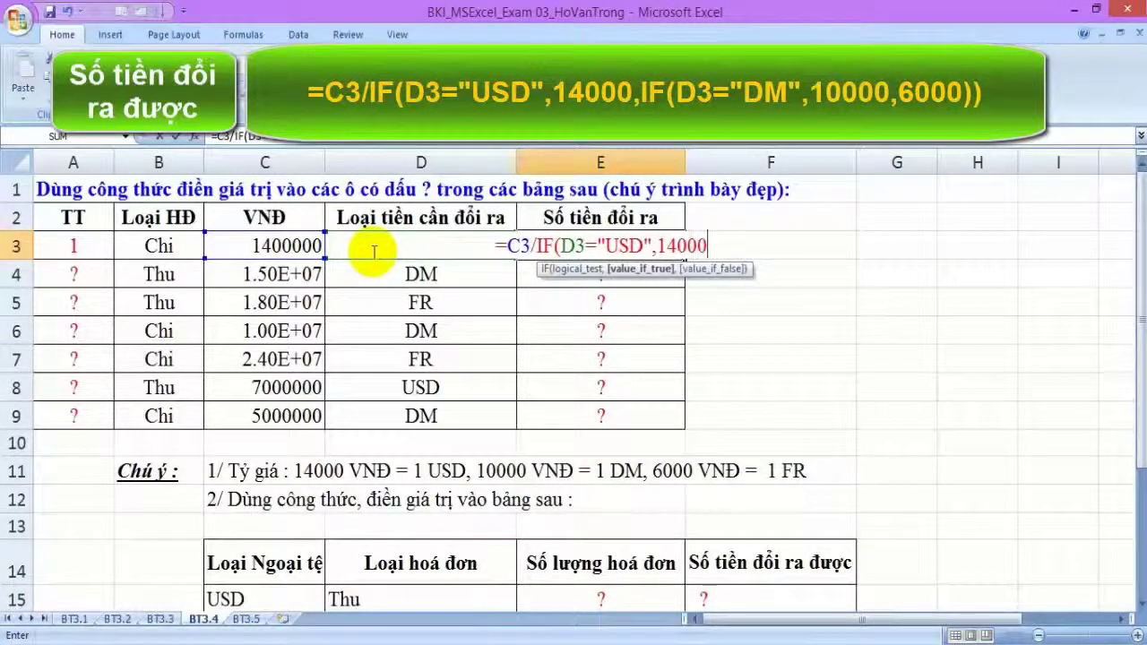
pyautogui.write(',IF(')
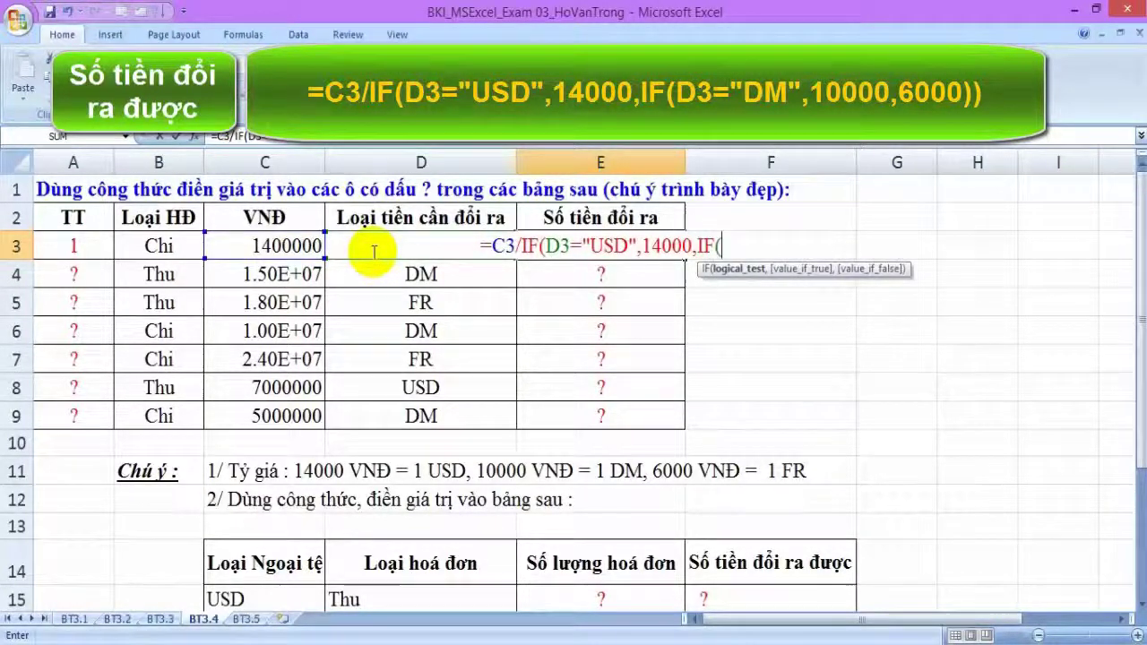
pyautogui.write('D3="DM",10000,6000')
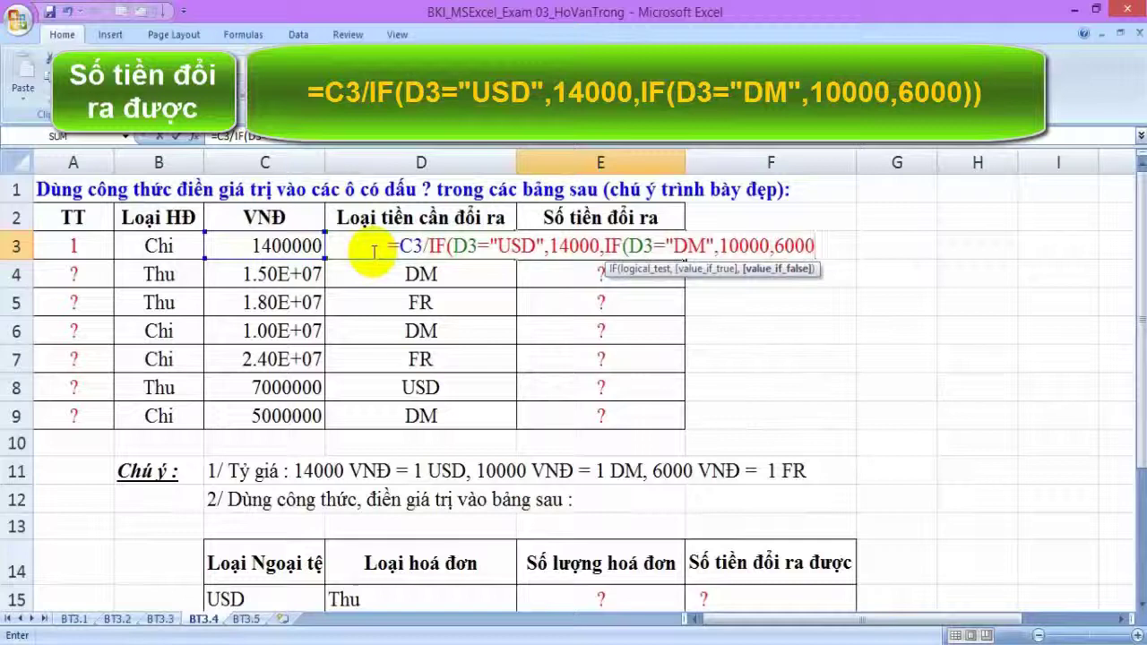
pyautogui.write(')')
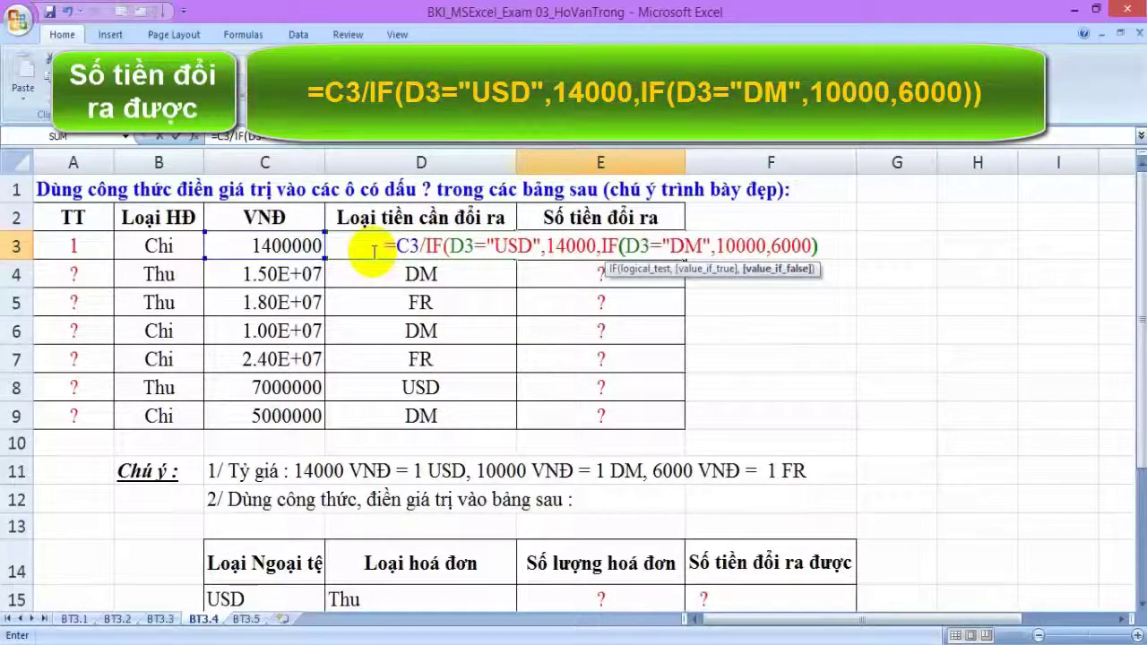
pyautogui.write(')')
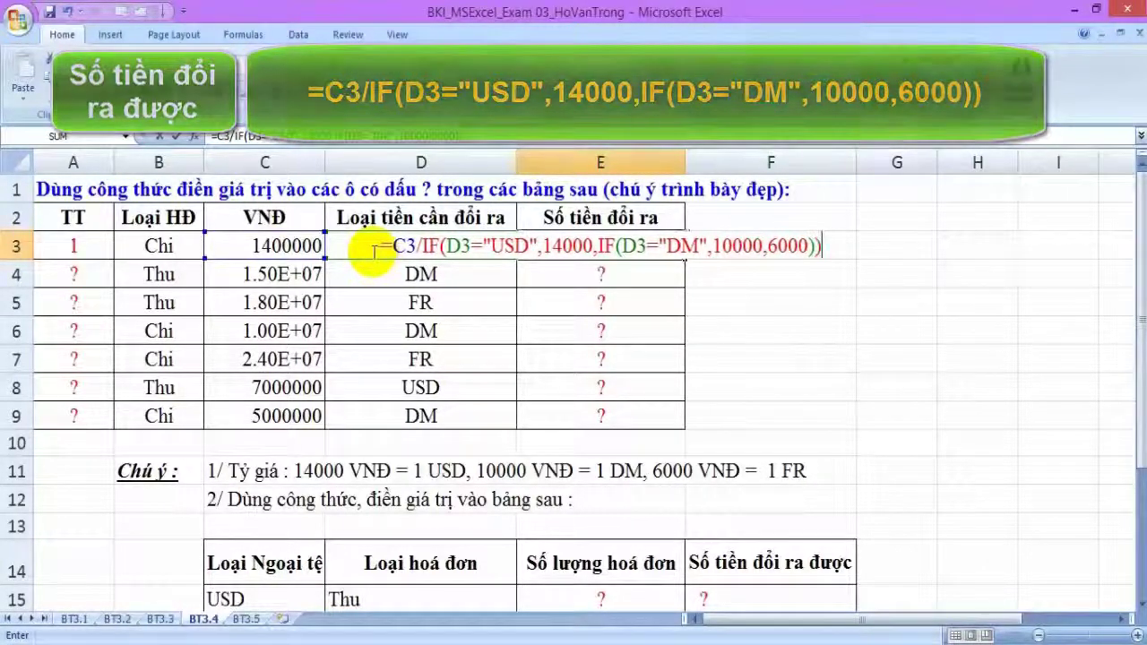
pyautogui.press('Return')
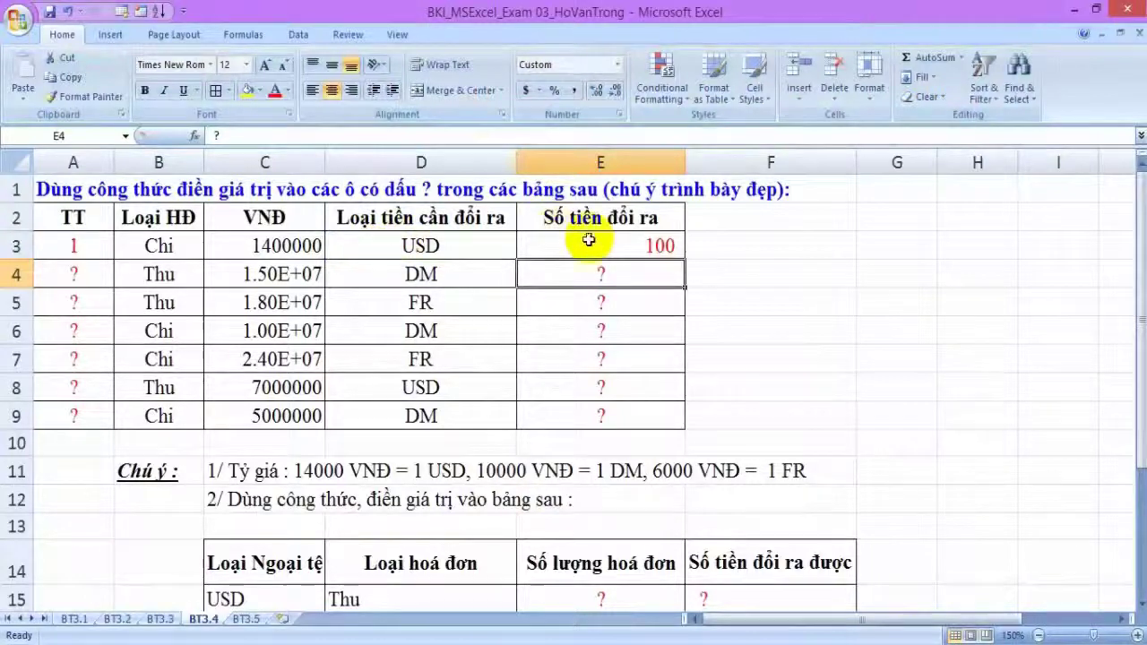
# Fill E3's conversion formula down to E9, giving 1,500, 3,000, 1,000, 4,000, 500 and 500.
pyautogui.click(596, 247)
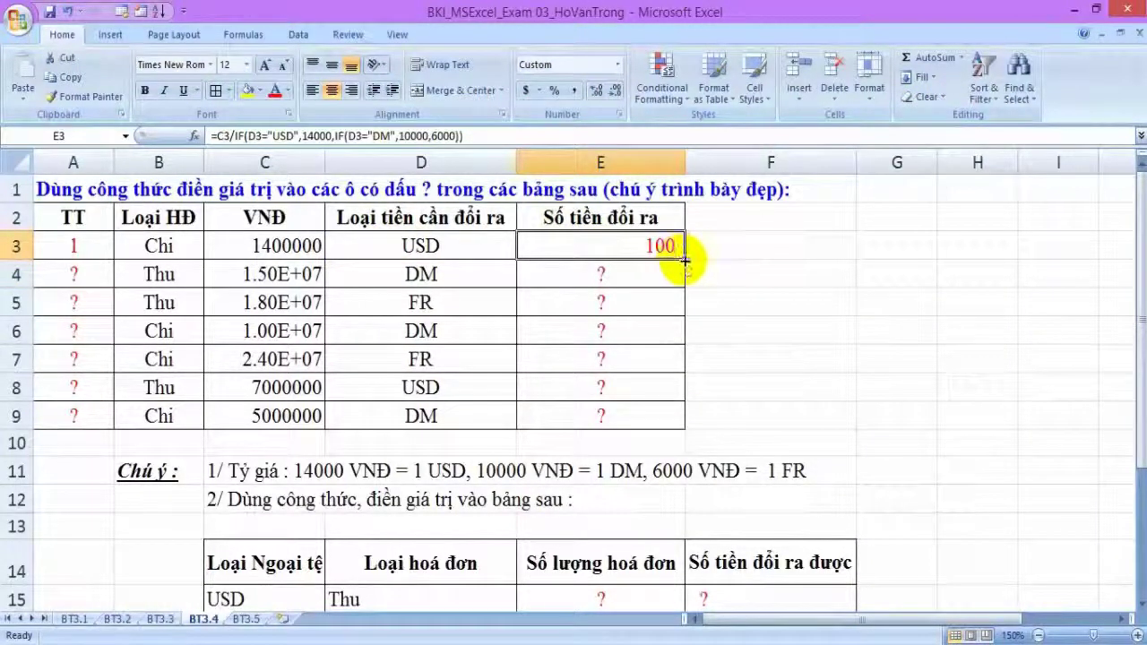
pyautogui.moveTo(683, 260); pyautogui.dragTo(657, 419)
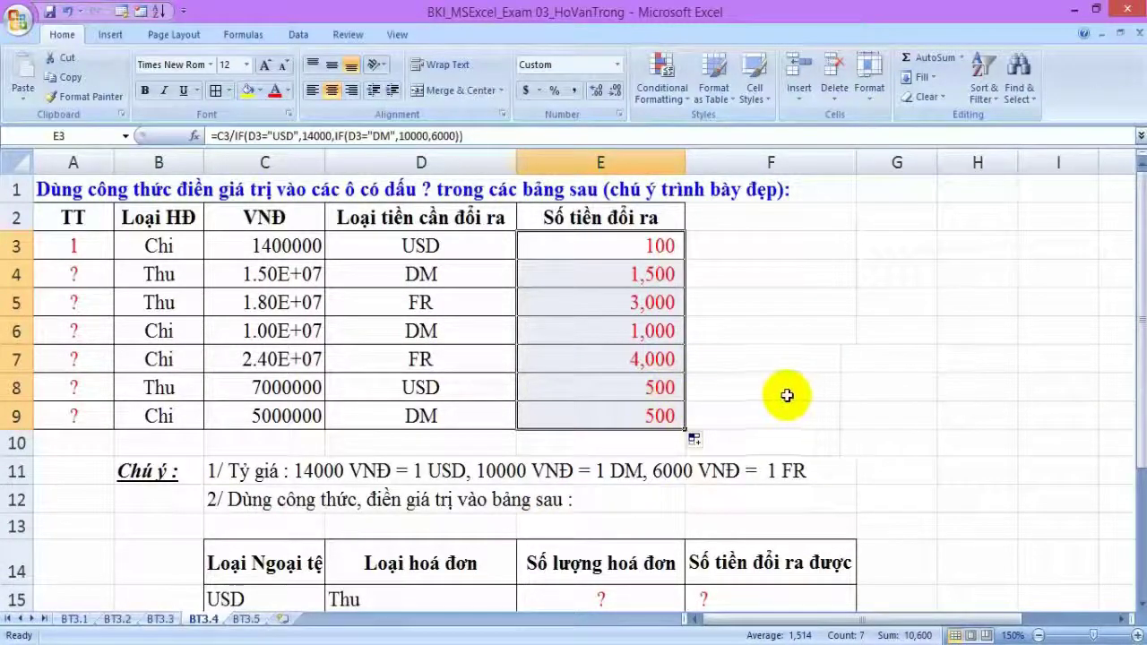
pyautogui.click(778, 389)
pyautogui.scroll(-2, 760, 408)
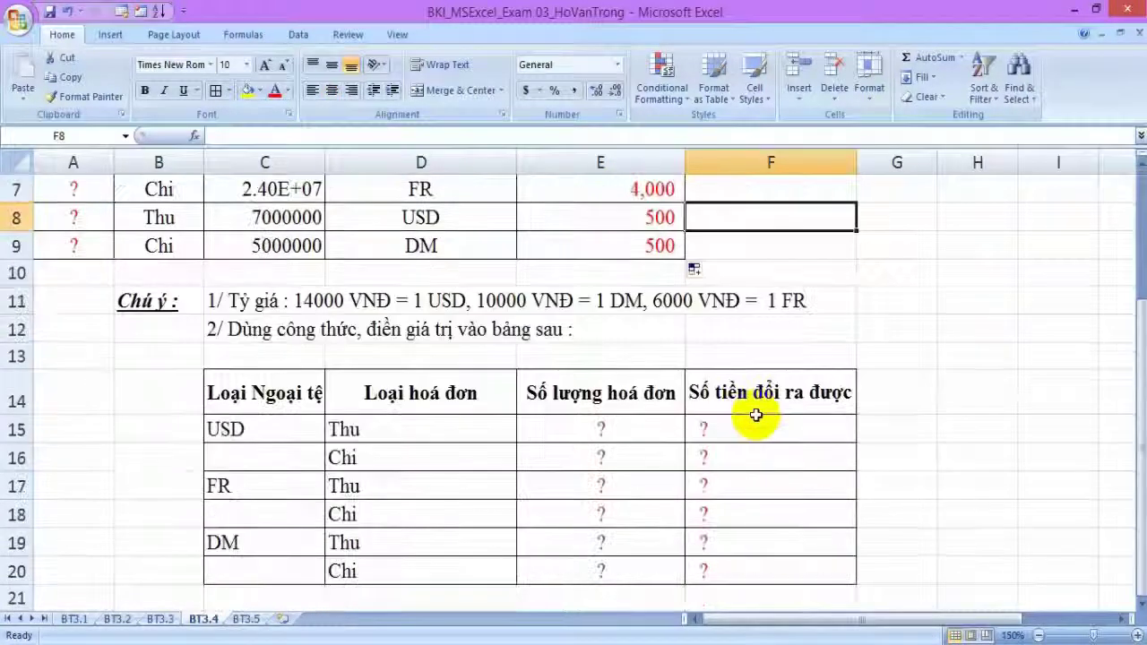
pyautogui.scroll(1, 757, 415)
pyautogui.scroll(1, 756, 415)
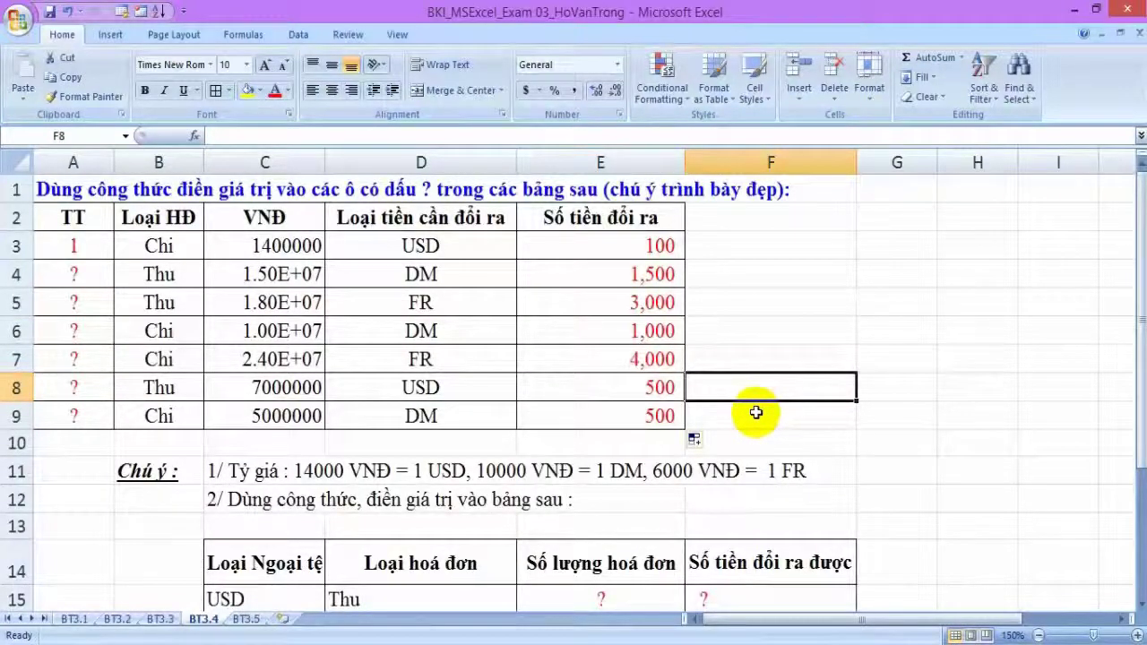
pyautogui.scroll(-2, 756, 412)
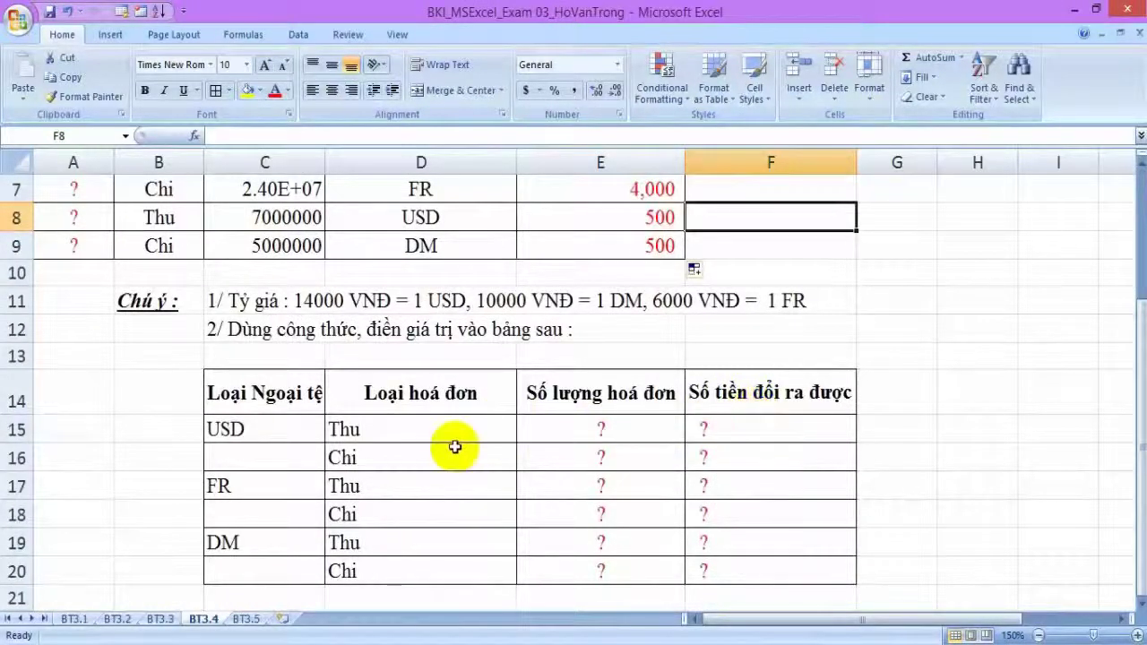
pyautogui.scroll(-1, 538, 412)
# Enter =COUNTIFS($D$3:$D$9,C15,$B$3:$B$9,D15) in E15, counting 1 USD Thu invoice.
pyautogui.click(610, 346)
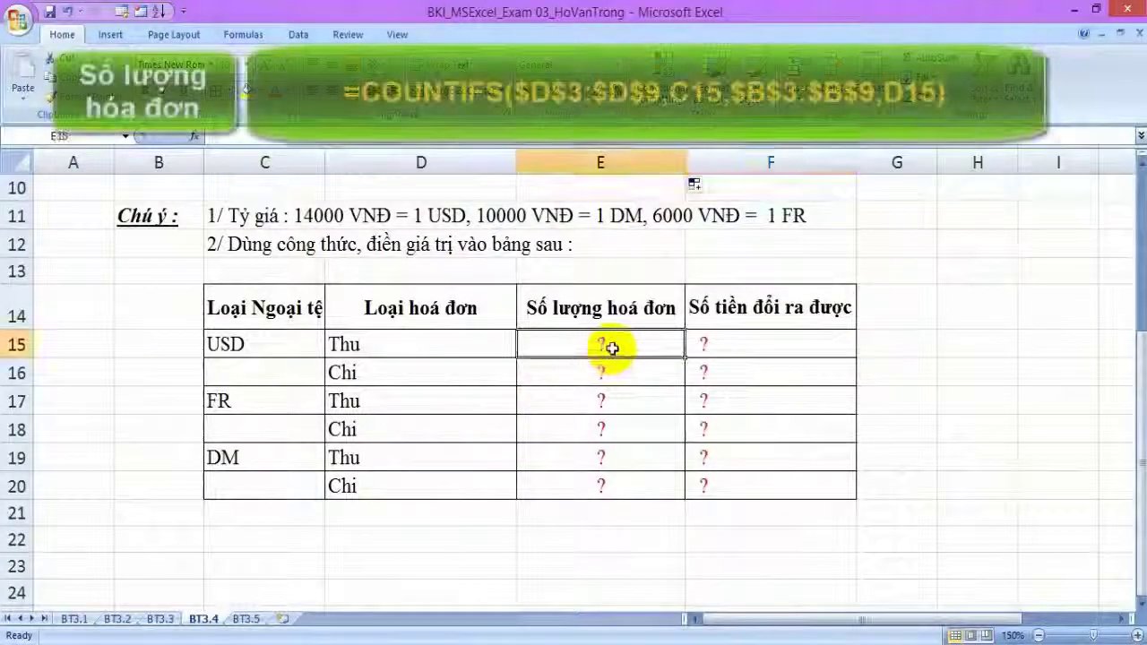
pyautogui.write('=')
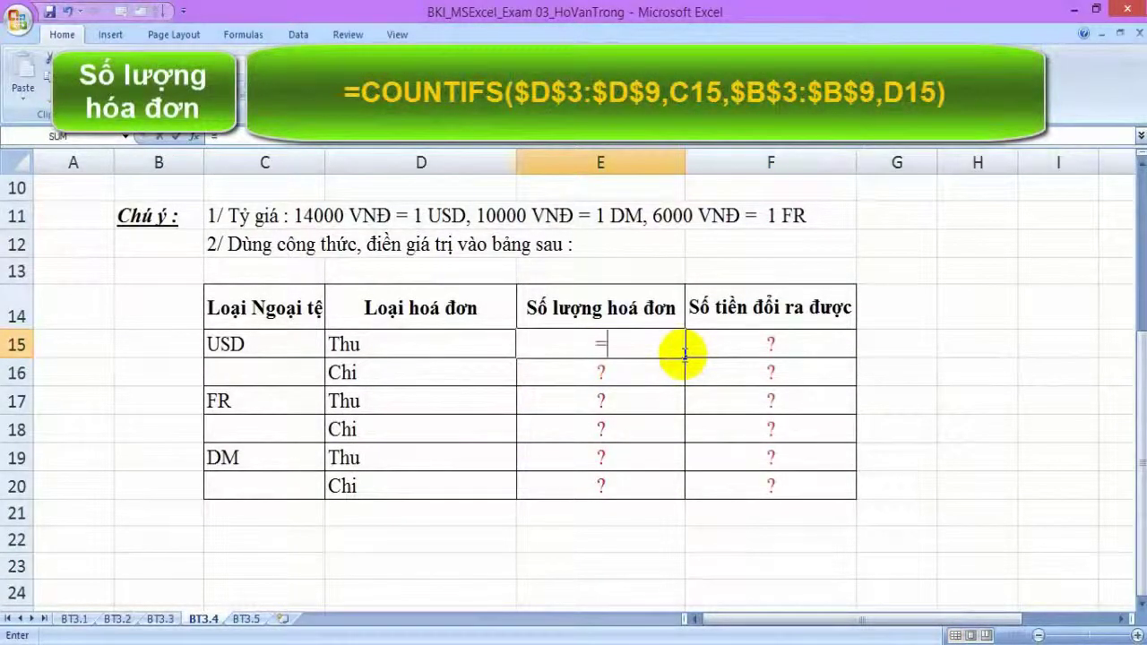
pyautogui.write('COU')
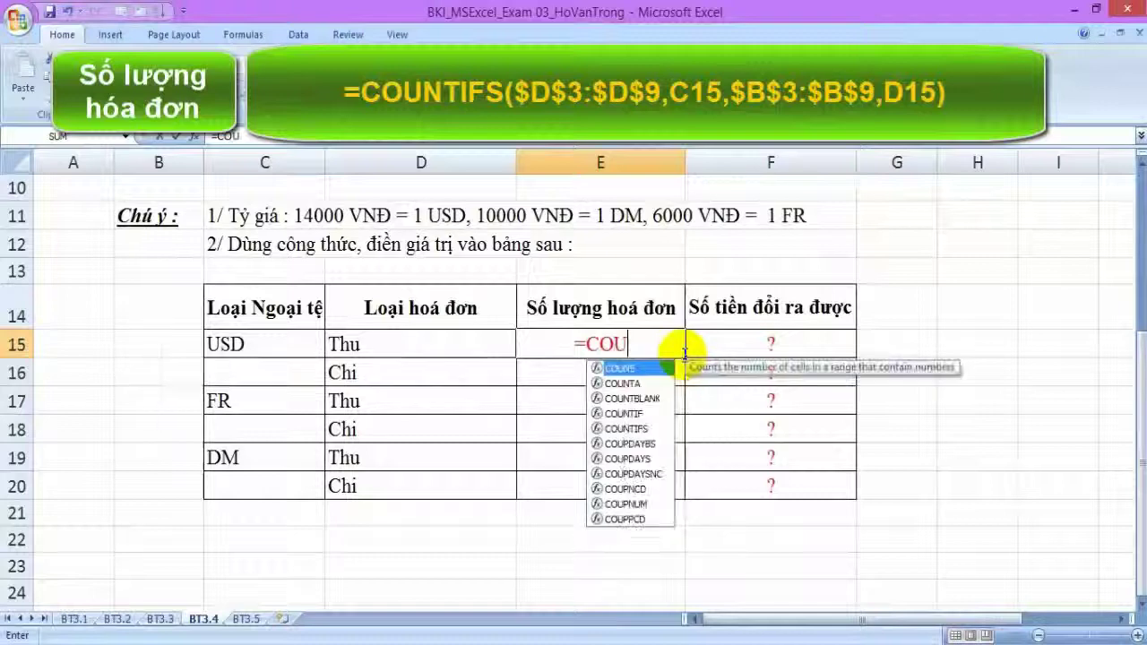
pyautogui.write('NTIF')
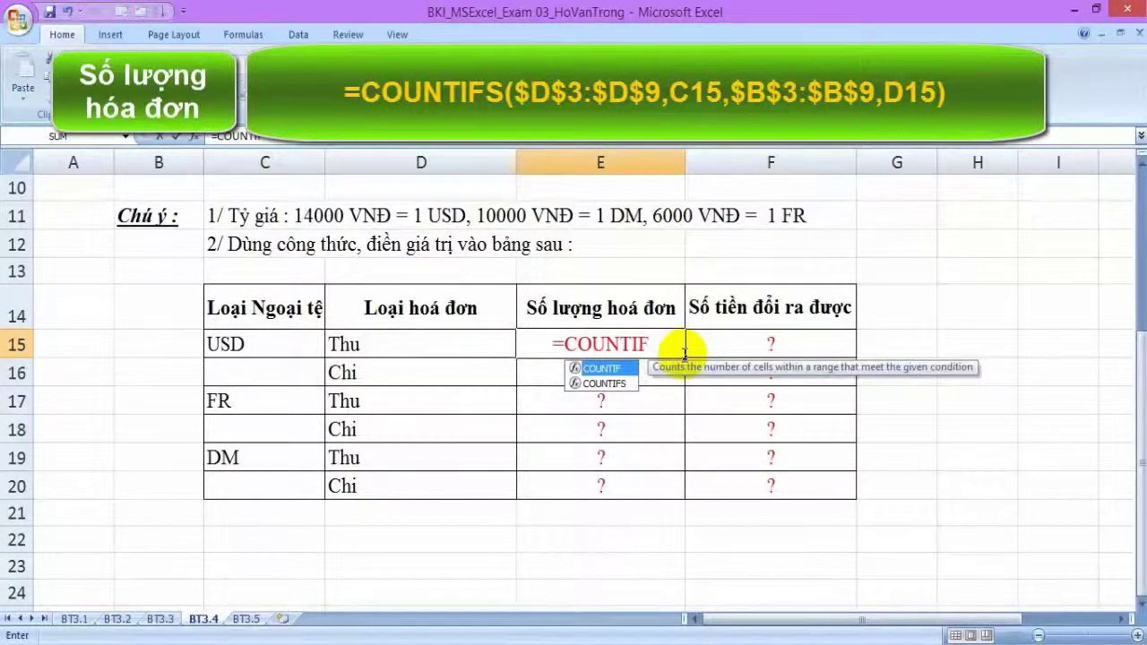
pyautogui.write('S($D$3:$D$9,C15,$B$3:$B$9,D15')
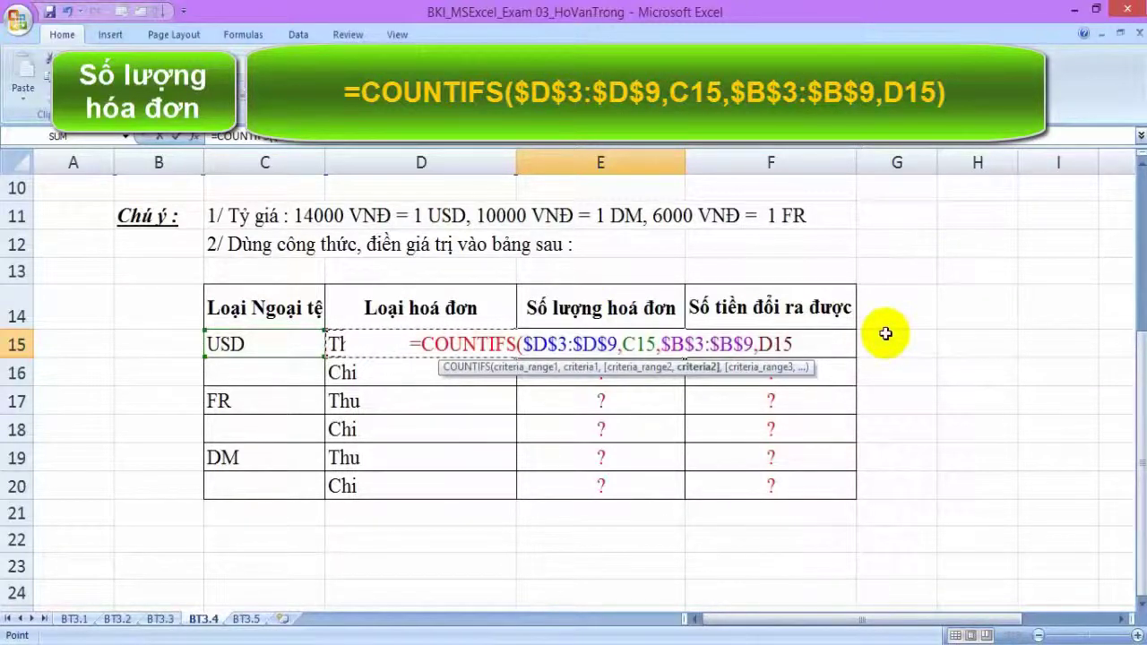
pyautogui.write(')')
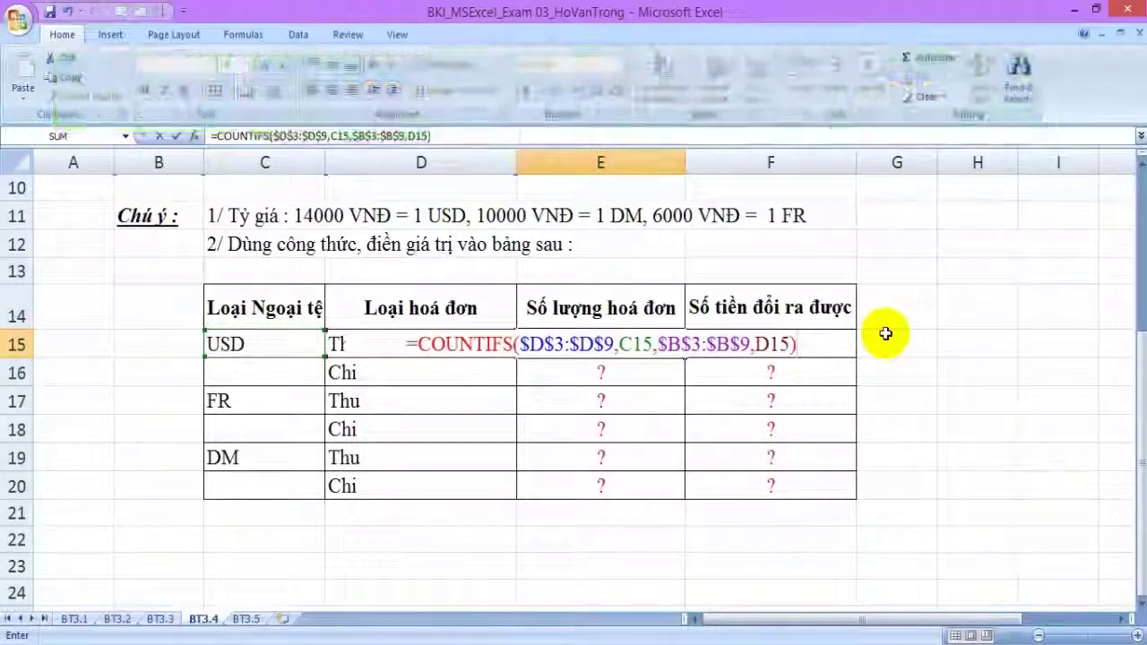
pyautogui.press('Return')
# Copy E15's COUNTIFS formula down to E20, giving 1, 0, 1, 0, 1, 0.
pyautogui.click(665, 352)
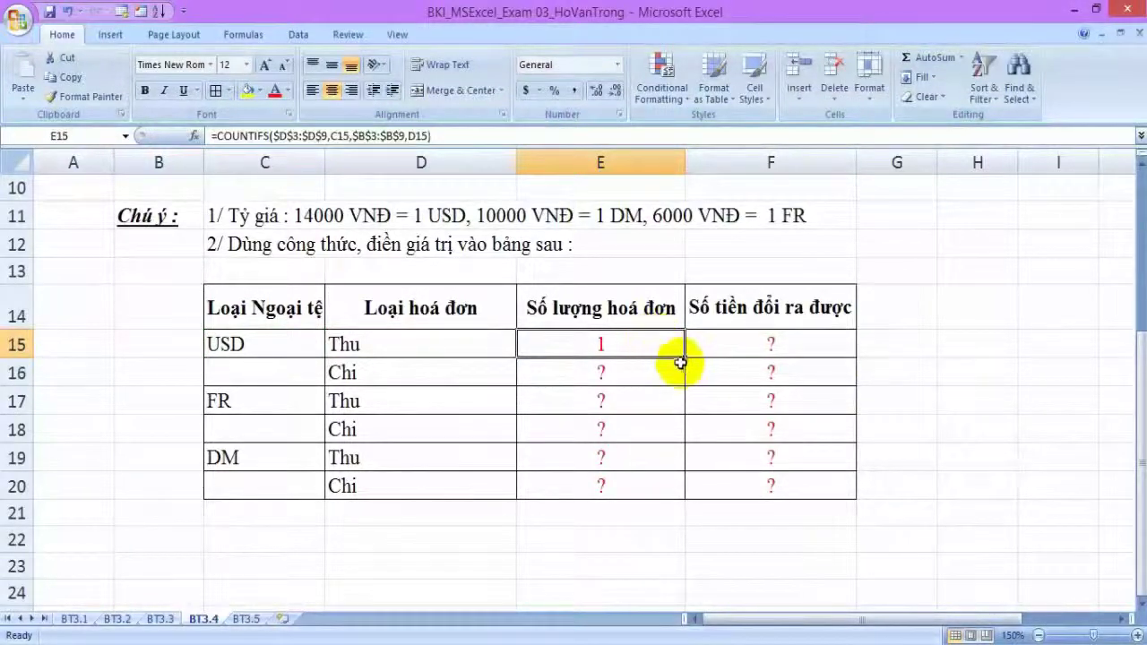
pyautogui.moveTo(685, 357); pyautogui.dragTo(654, 488)
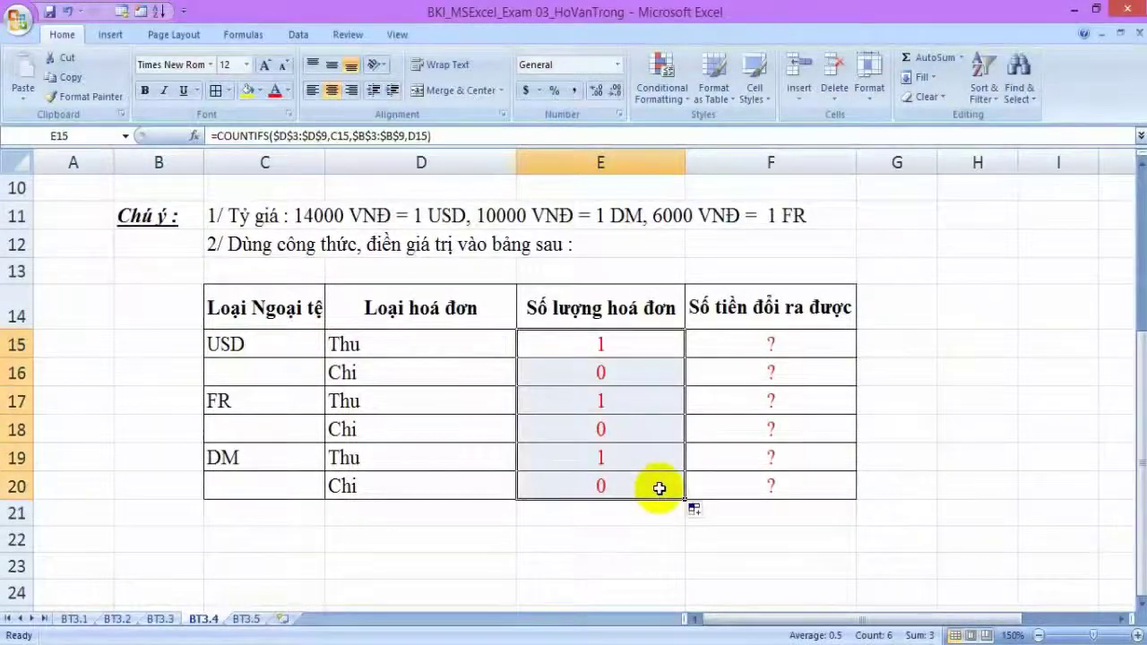
pyautogui.click(617, 374)
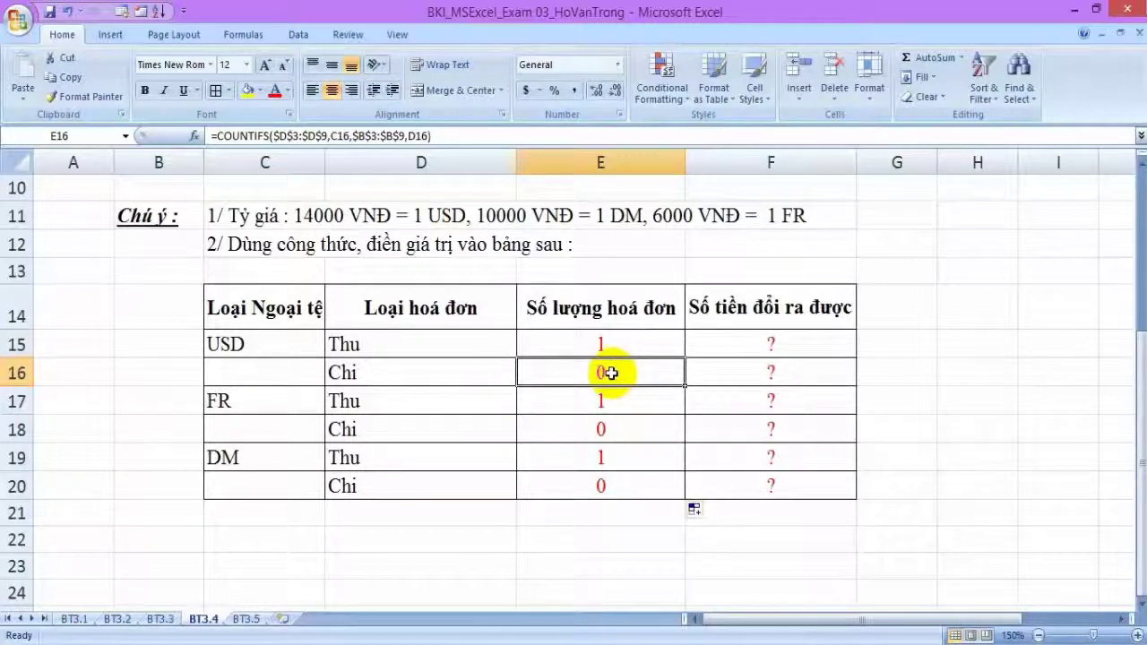
# Repoint the currency criterion in E16, E18 and E20 to C15, C17 and C19.
pyautogui.doubleClick(604, 375)
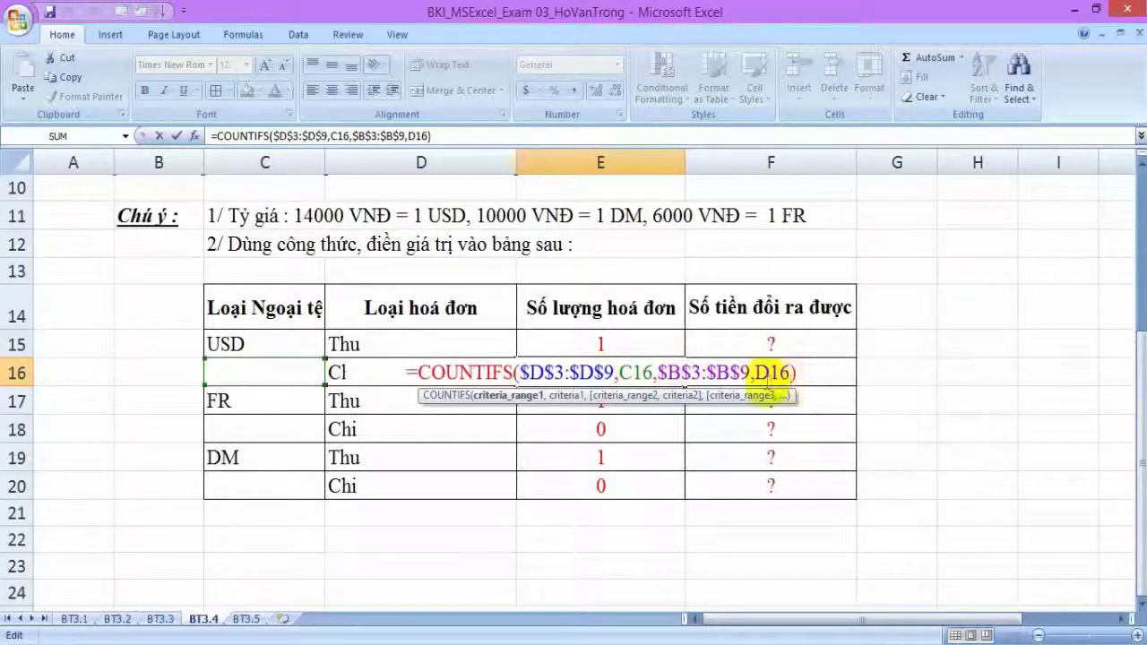
pyautogui.doubleClick(635, 373)
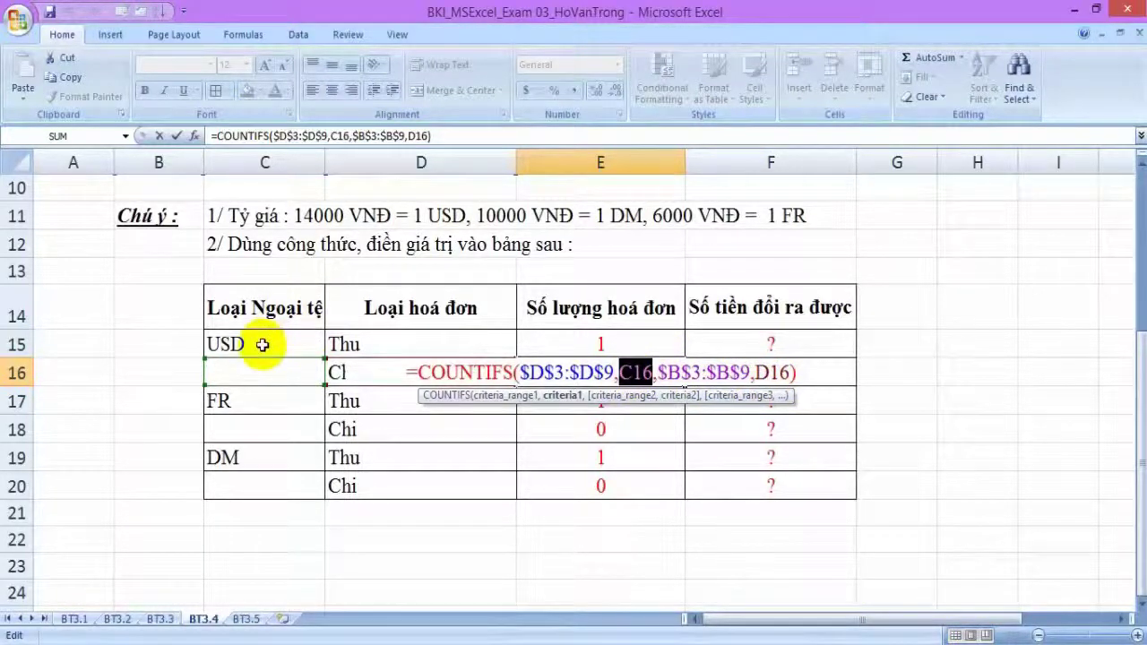
pyautogui.click(260, 342)
pyautogui.press('Return')
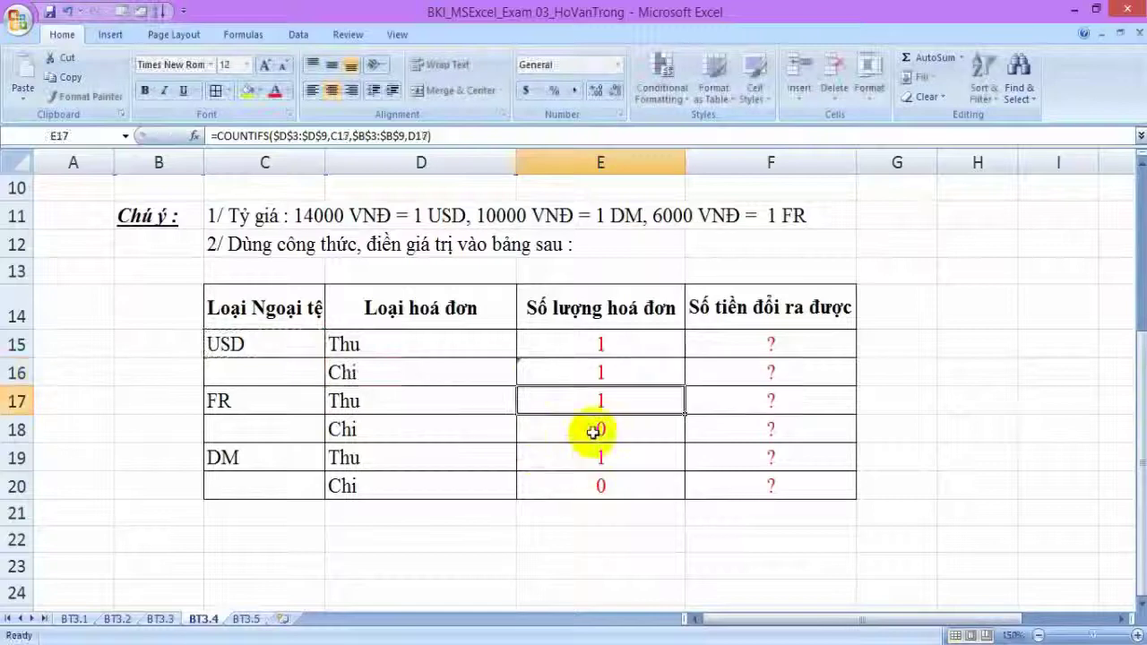
pyautogui.doubleClick(594, 430)
pyautogui.doubleClick(632, 429)
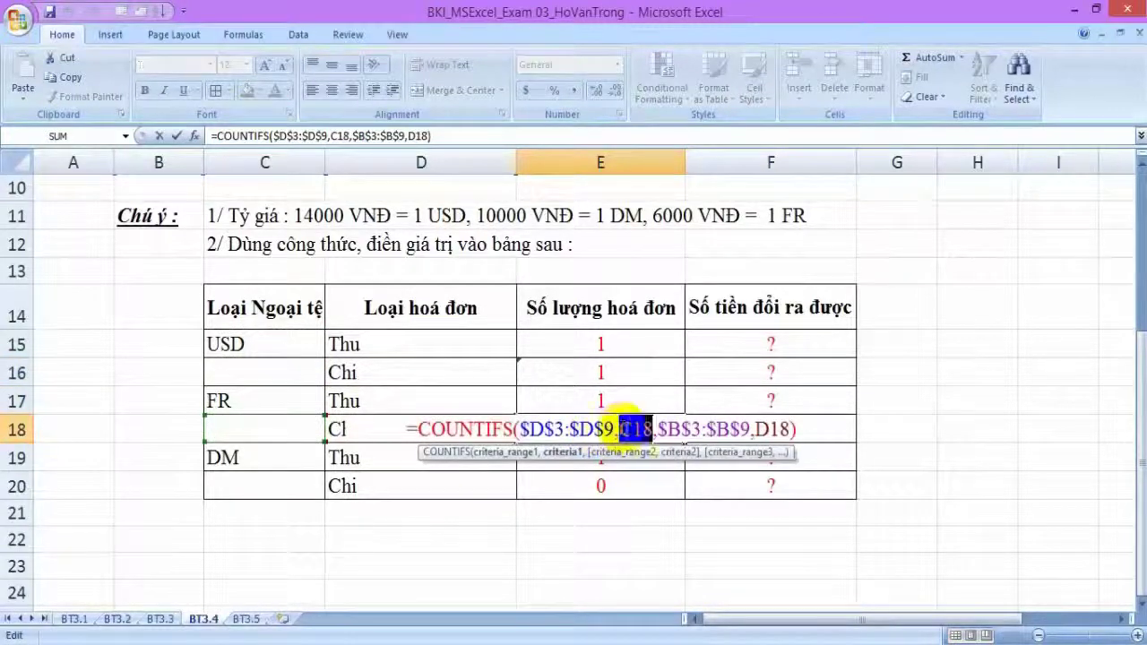
pyautogui.click(300, 395)
pyautogui.press('Return')
pyautogui.doubleClick(604, 486)
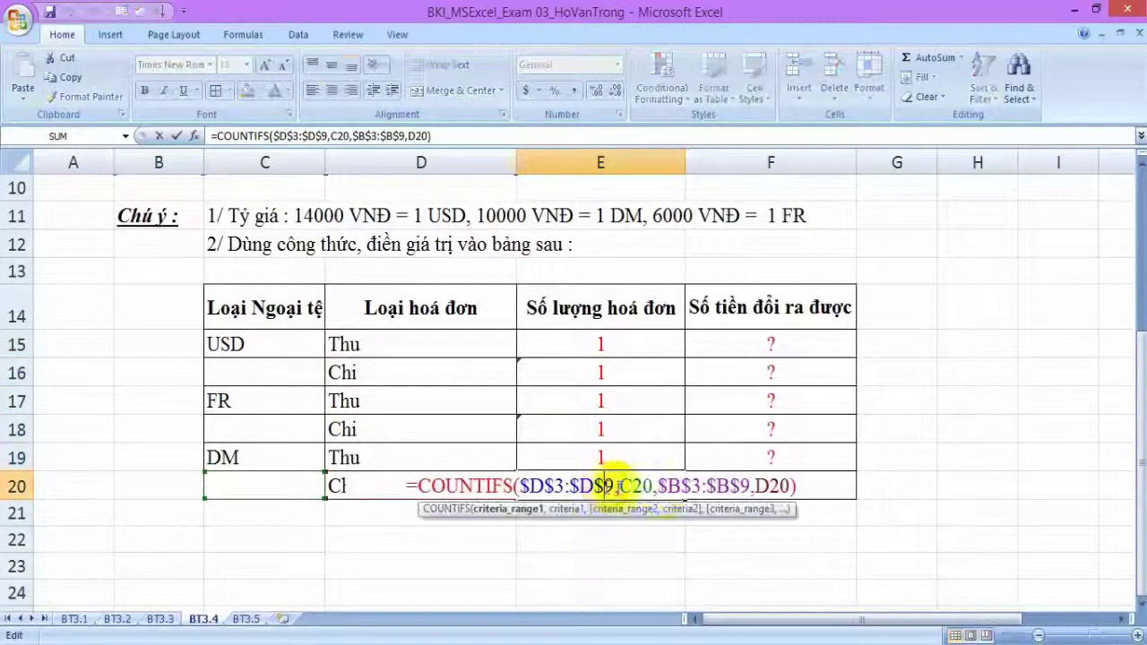
pyautogui.doubleClick(634, 485)
pyautogui.click(270, 453)
pyautogui.press('Return')
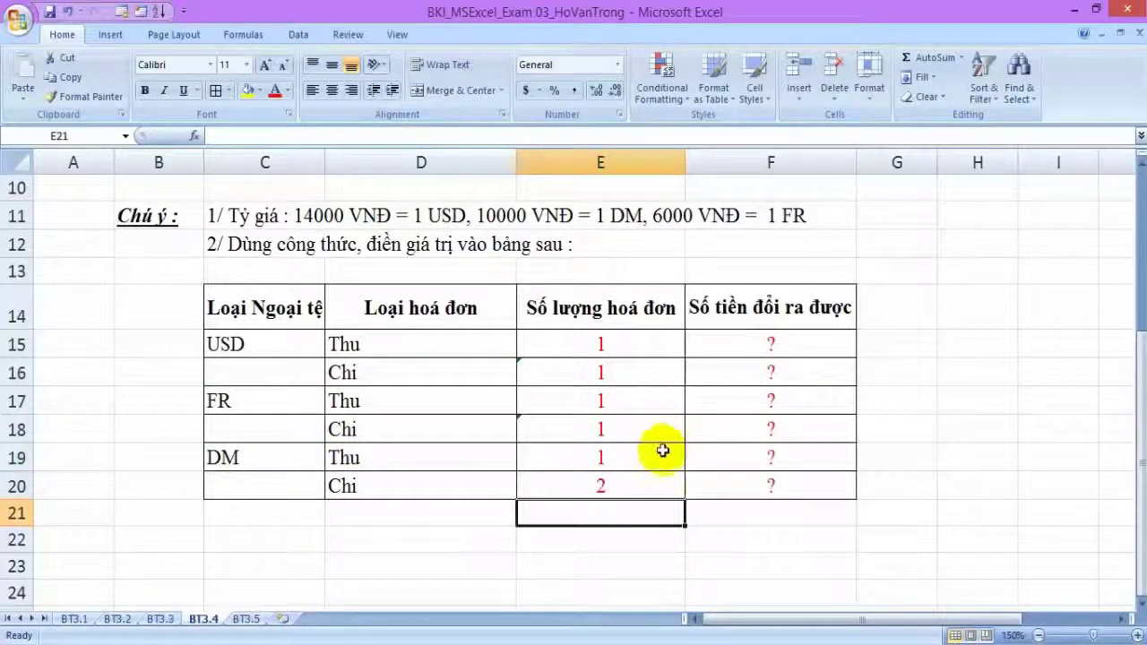
pyautogui.click(768, 347)
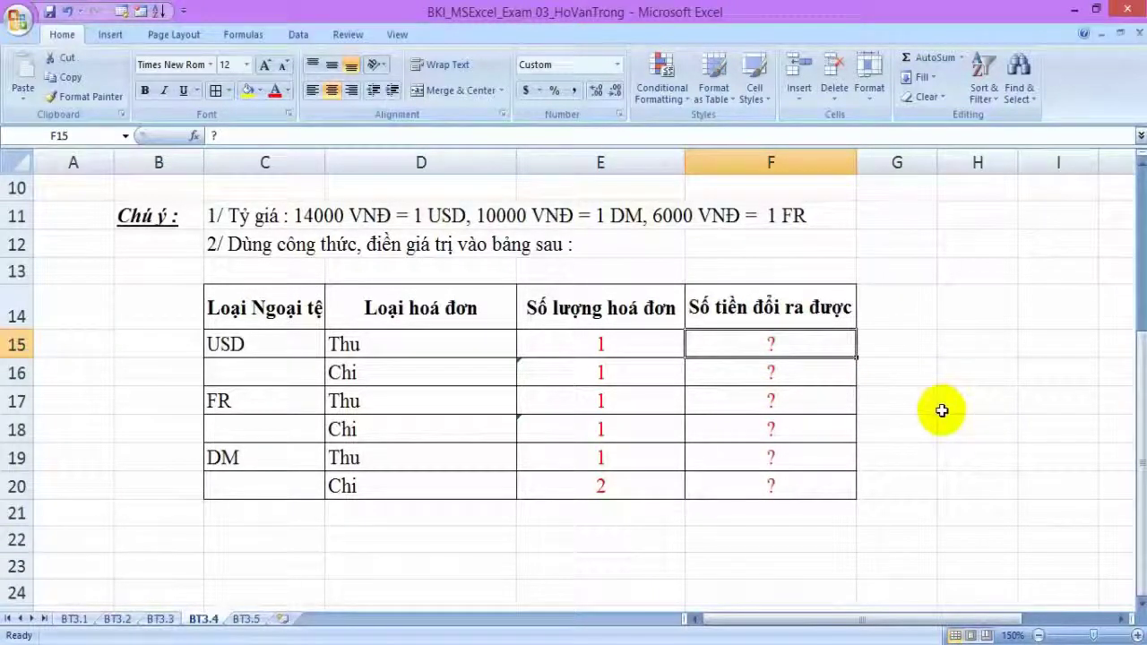
pyautogui.scroll(1, 952, 493)
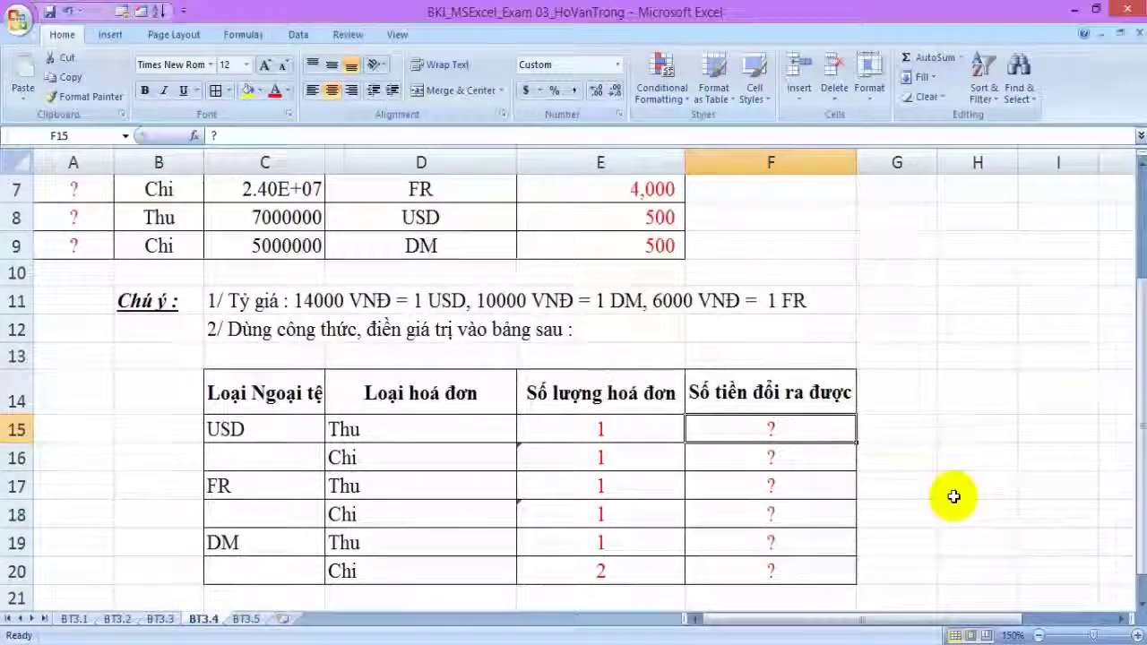
pyautogui.scroll(1, 953, 497)
pyautogui.scroll(1, 954, 496)
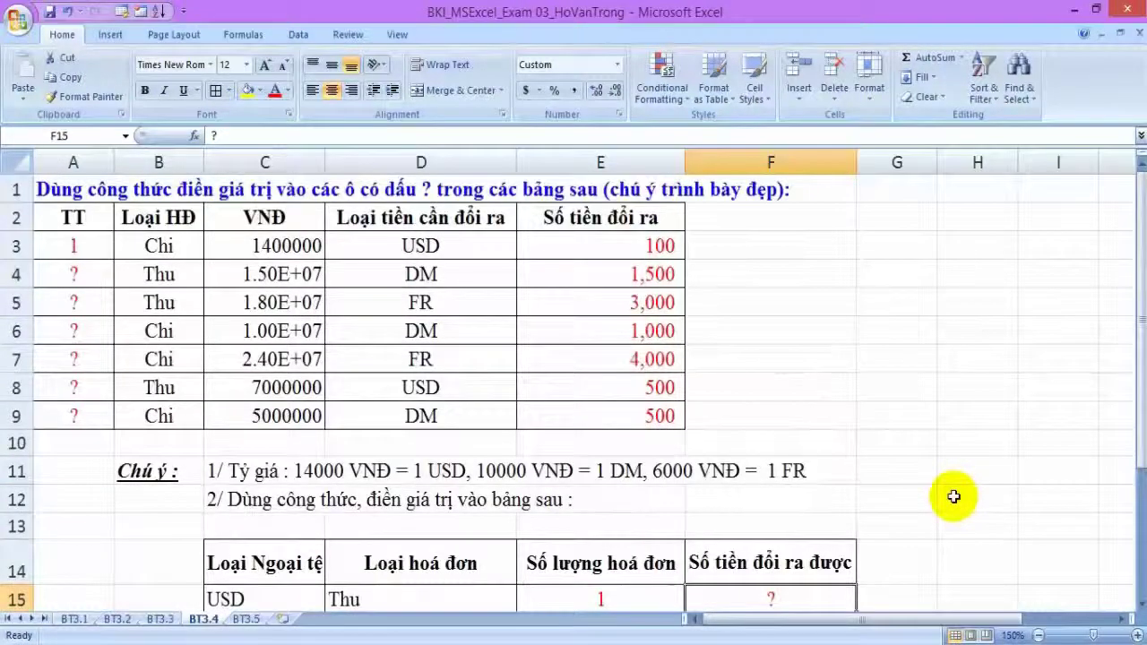
pyautogui.scroll(-2, 953, 496)
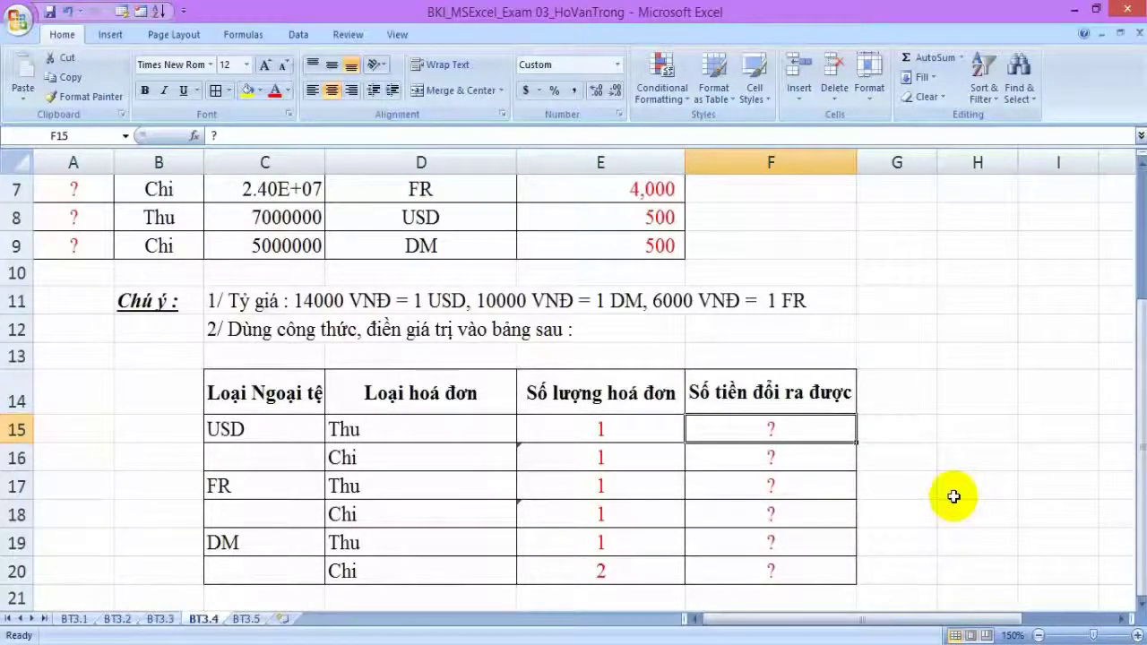
pyautogui.scroll(1, 953, 497)
# Start a SUMIFS in F15 with absolute ranges $E$3:$E$9 to sum and $D$3:$D$9 for currency.
pyautogui.write('=S')
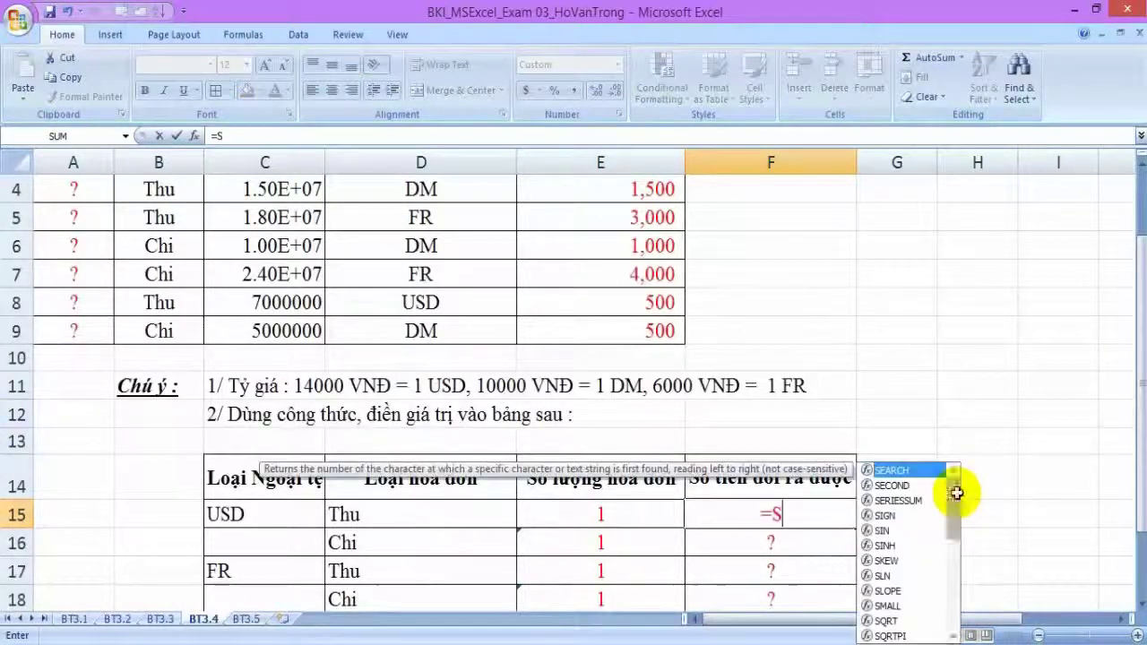
pyautogui.write('UMIF')
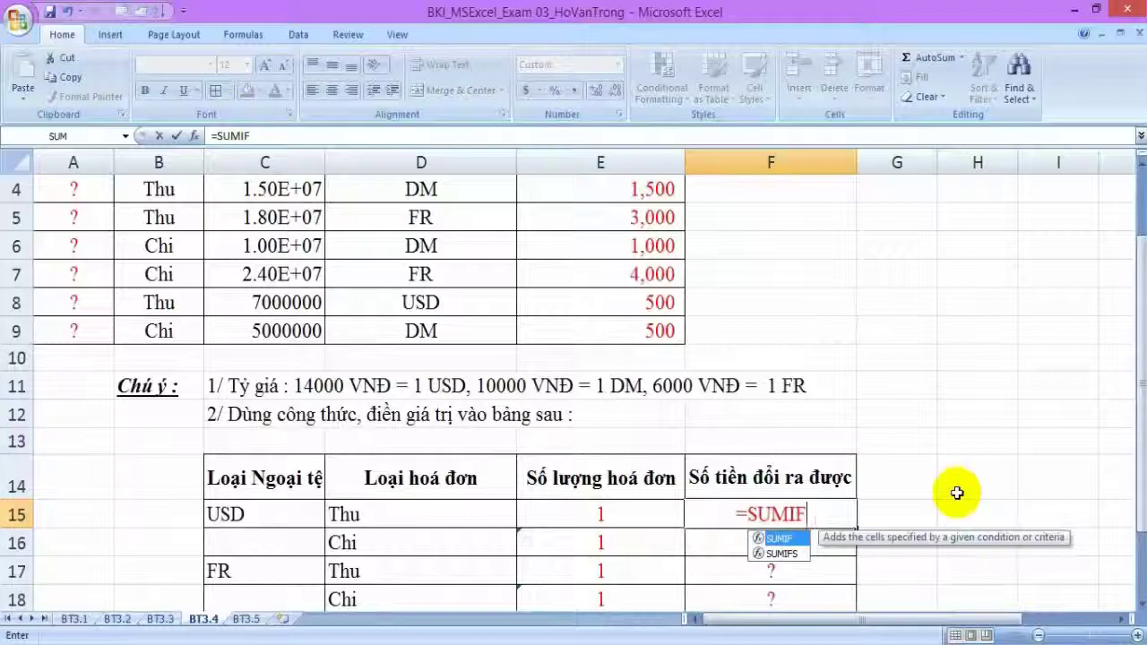
pyautogui.write('S(')
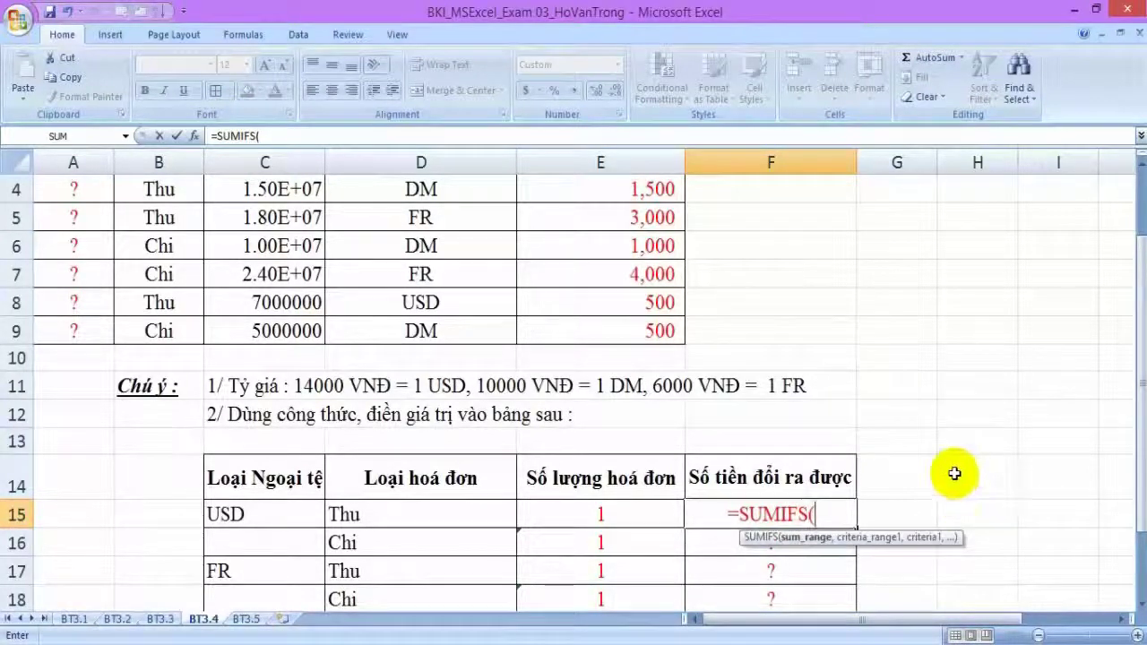
pyautogui.scroll(1, 896, 448)
pyautogui.moveTo(648, 246); pyautogui.dragTo(641, 417)
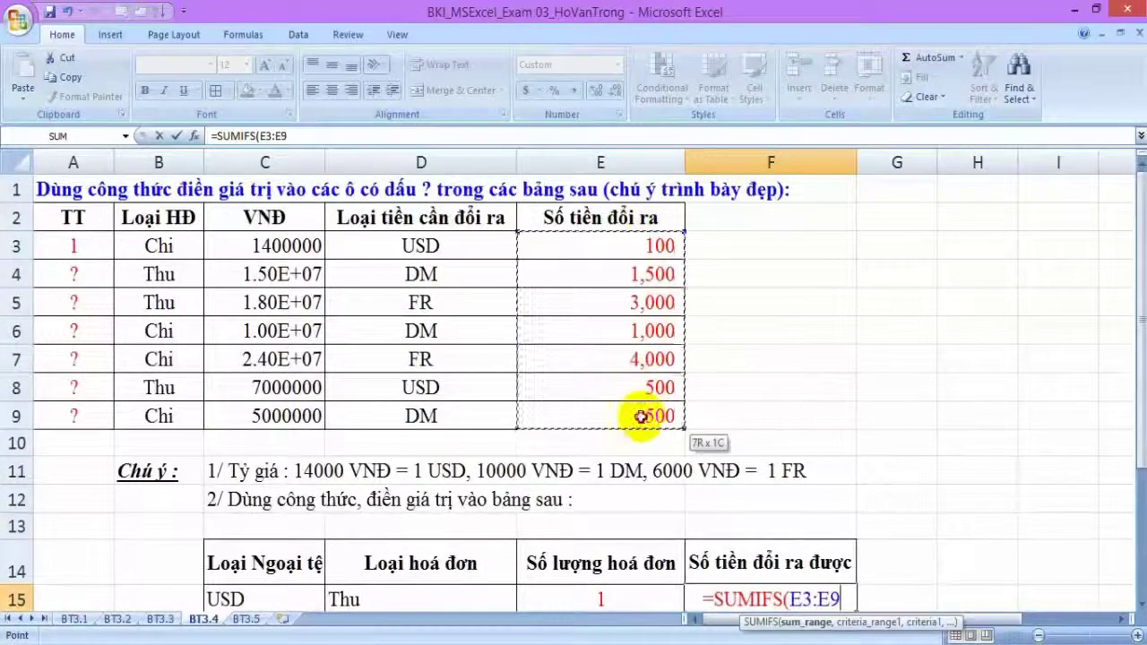
pyautogui.scroll(-2, 845, 409)
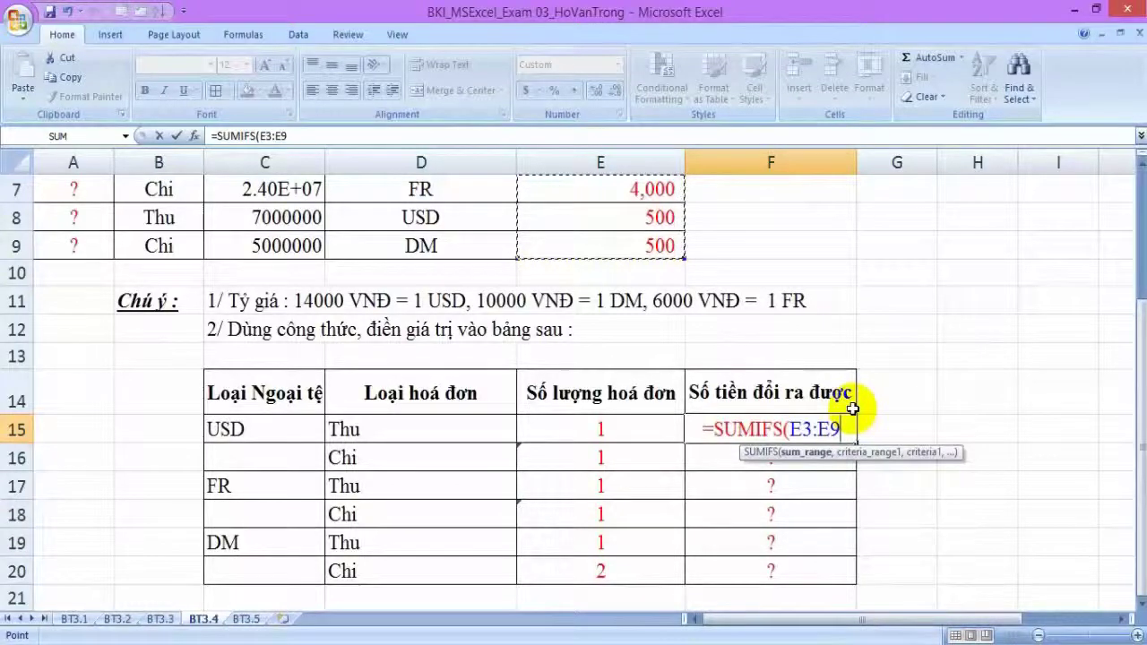
pyautogui.press('F4')
pyautogui.write('$E$9,')
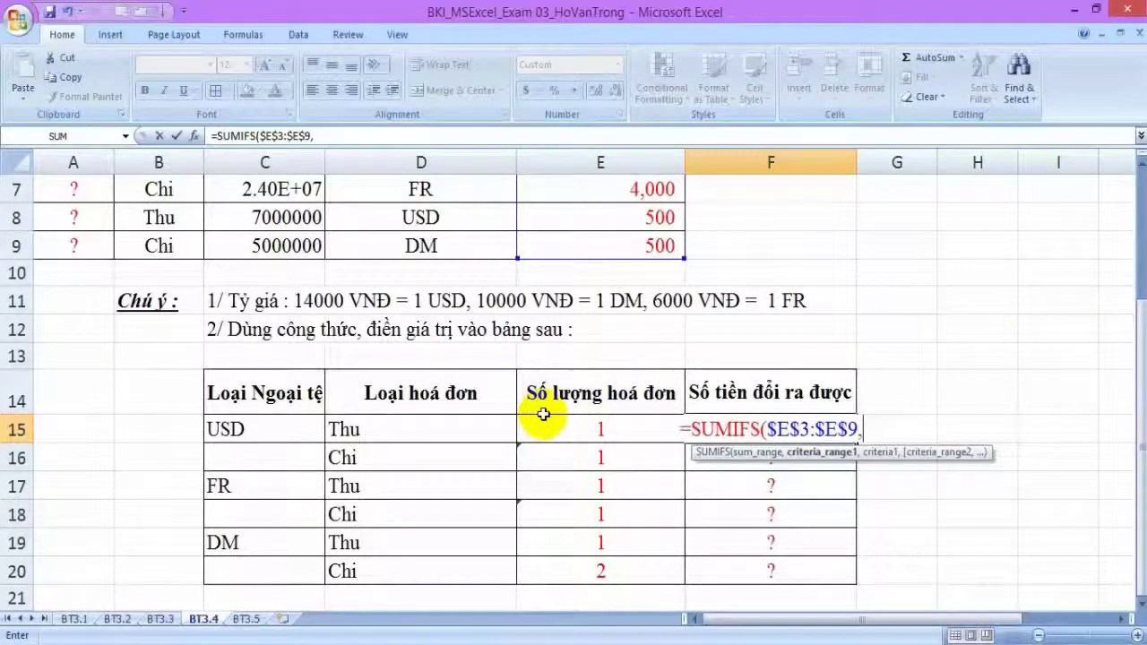
pyautogui.scroll(2, 543, 414)
pyautogui.scroll(-2, 543, 414)
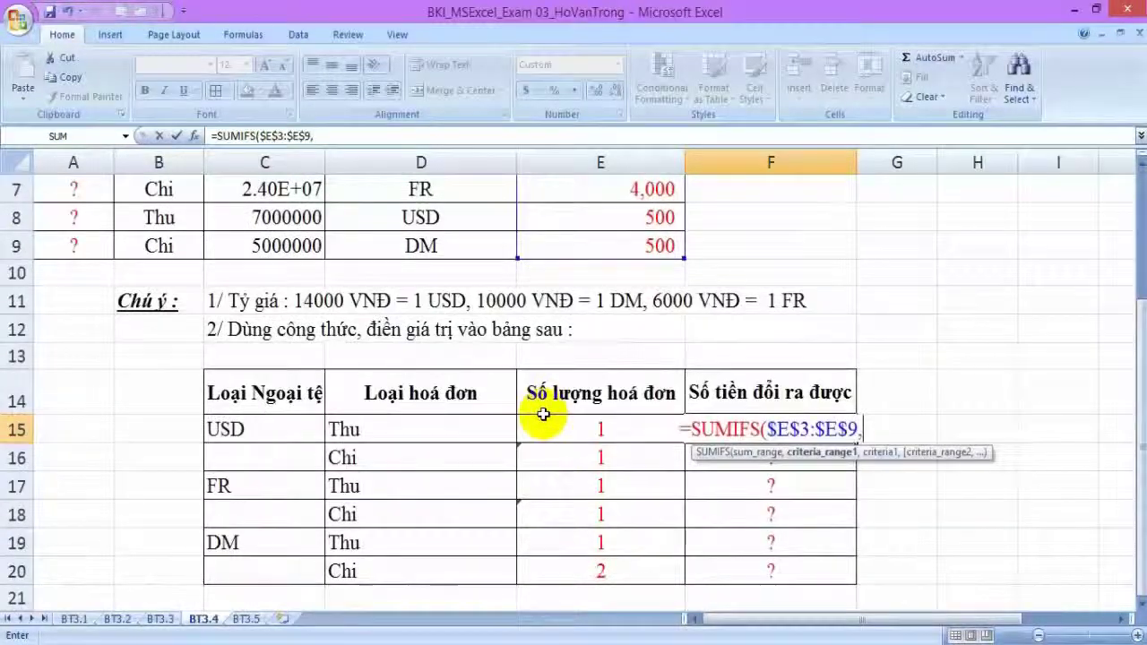
pyautogui.scroll(2, 543, 414)
pyautogui.moveTo(466, 244); pyautogui.dragTo(451, 417)
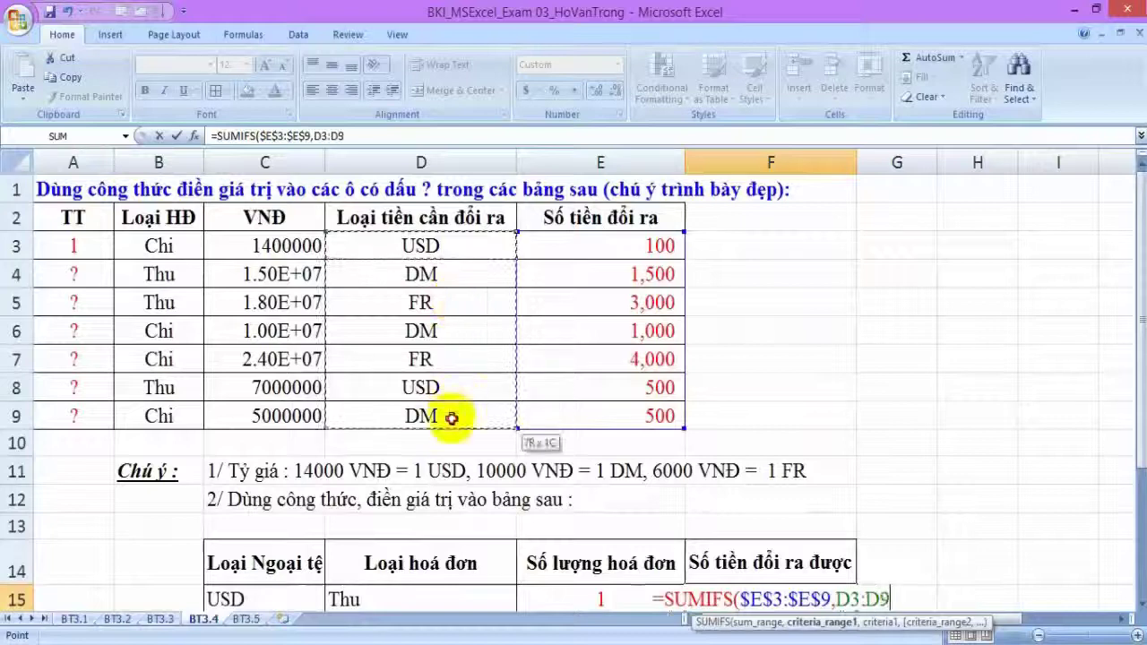
pyautogui.scroll(-2, 479, 403)
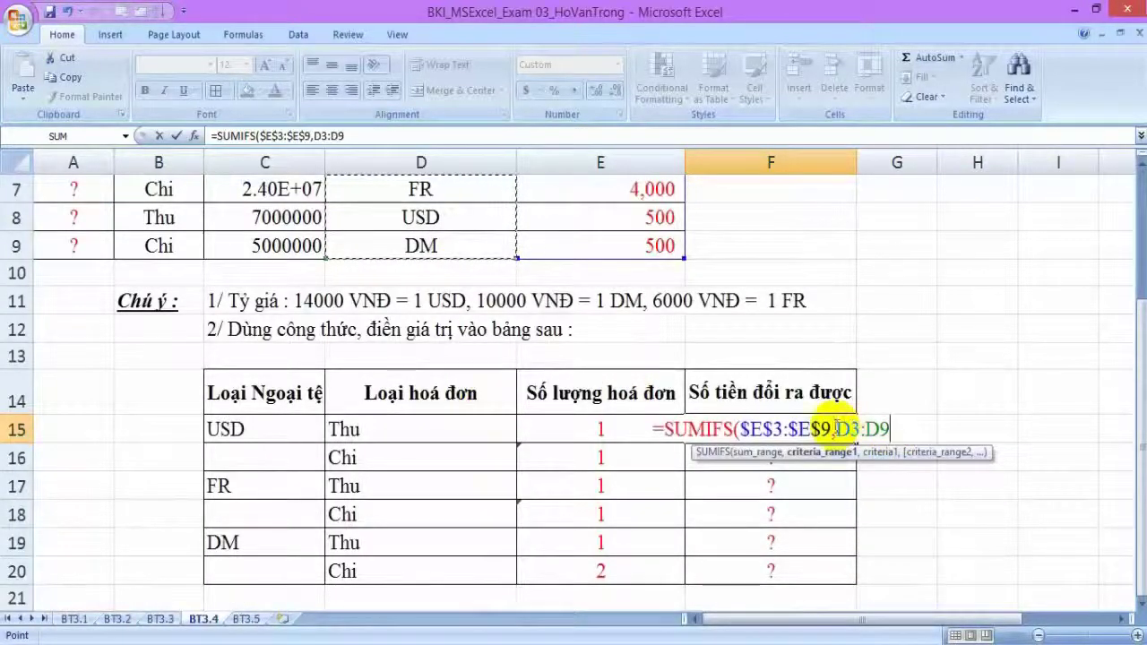
pyautogui.press('F4')
pyautogui.write(',')
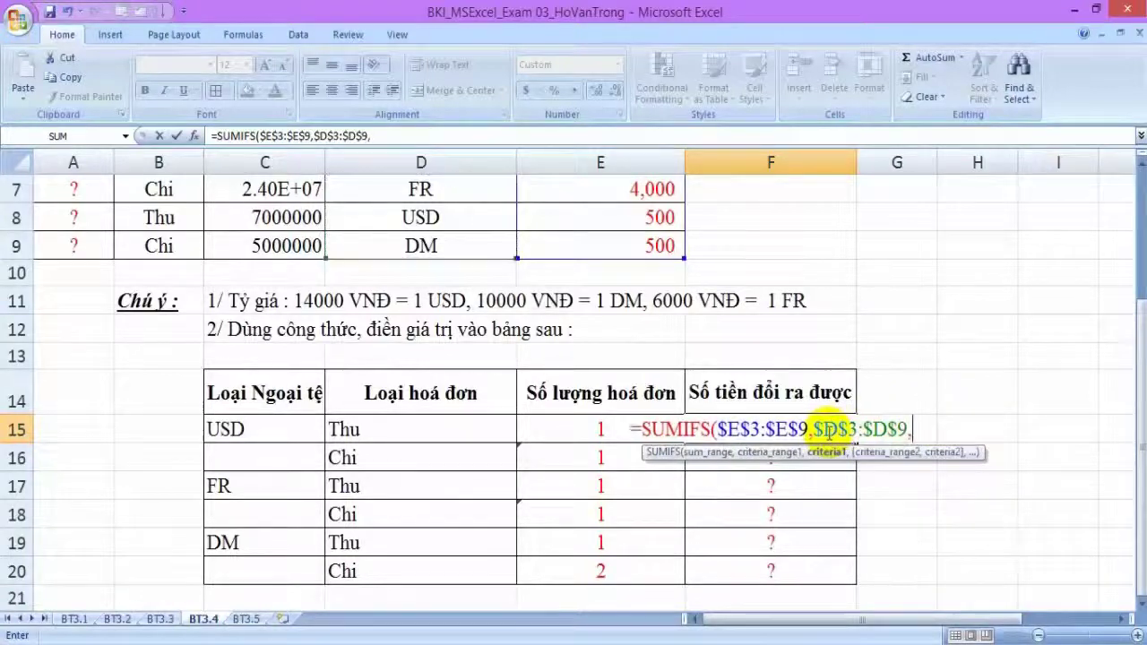
# Finish the SUMIFS with criterion C15, range $B$3:$B$9 and criterion D15, returning 500.
pyautogui.click(261, 426)
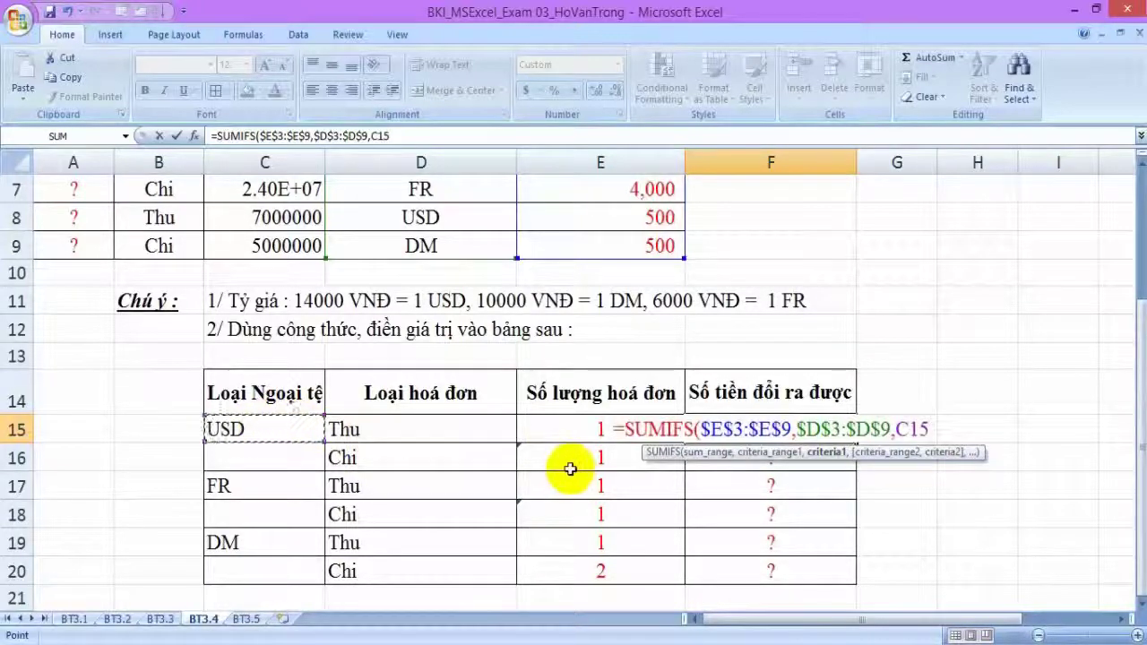
pyautogui.write(',')
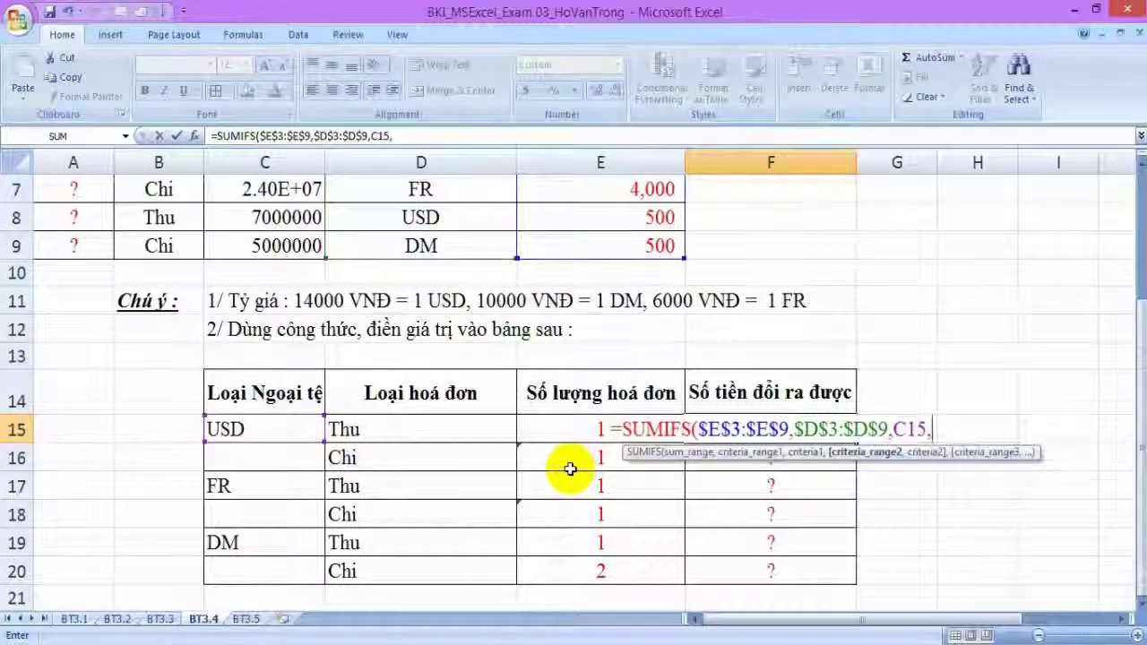
pyautogui.scroll(2, 570, 469)
pyautogui.click(160, 251)
pyautogui.moveTo(160, 305); pyautogui.dragTo(153, 416)
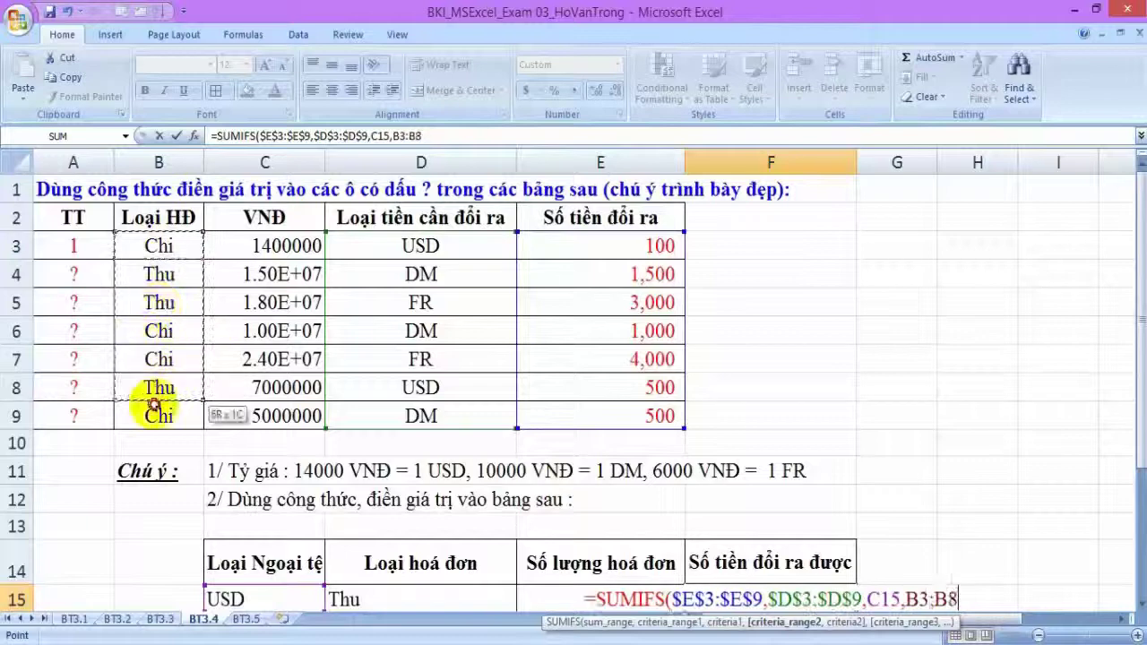
pyautogui.scroll(-2, 314, 399)
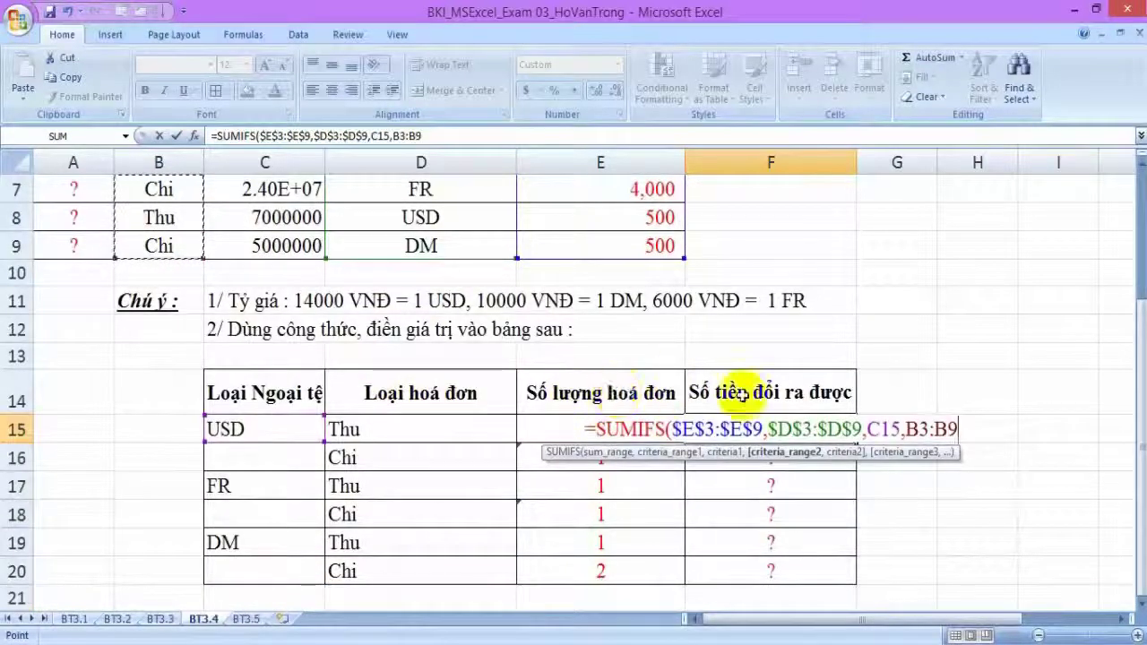
pyautogui.press('F4')
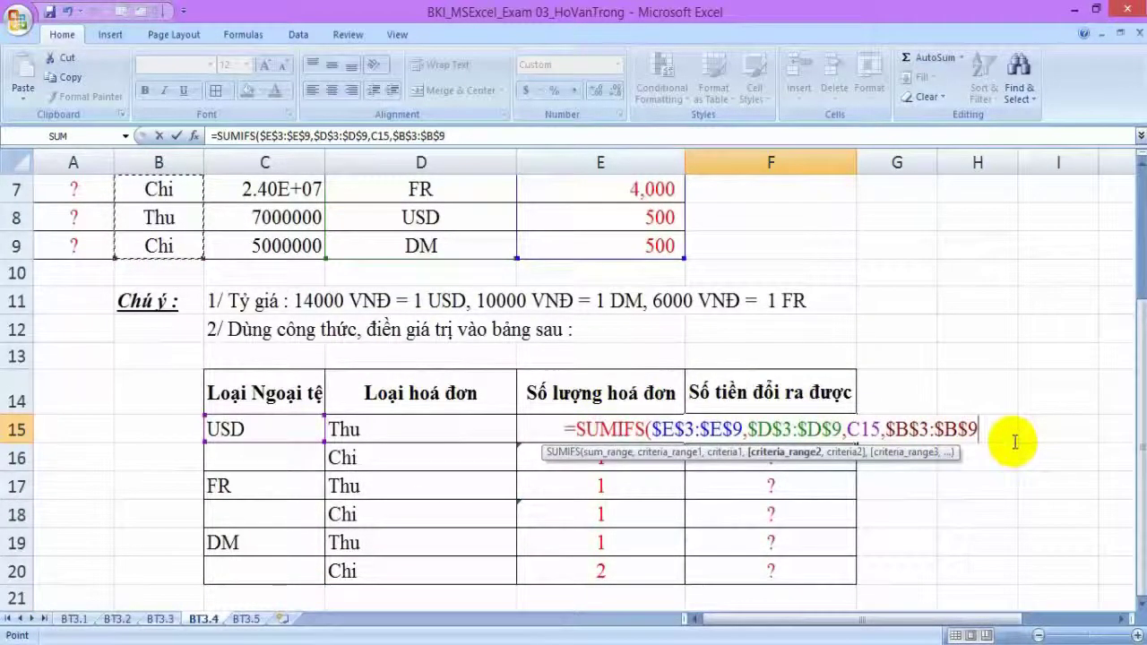
pyautogui.write(',')
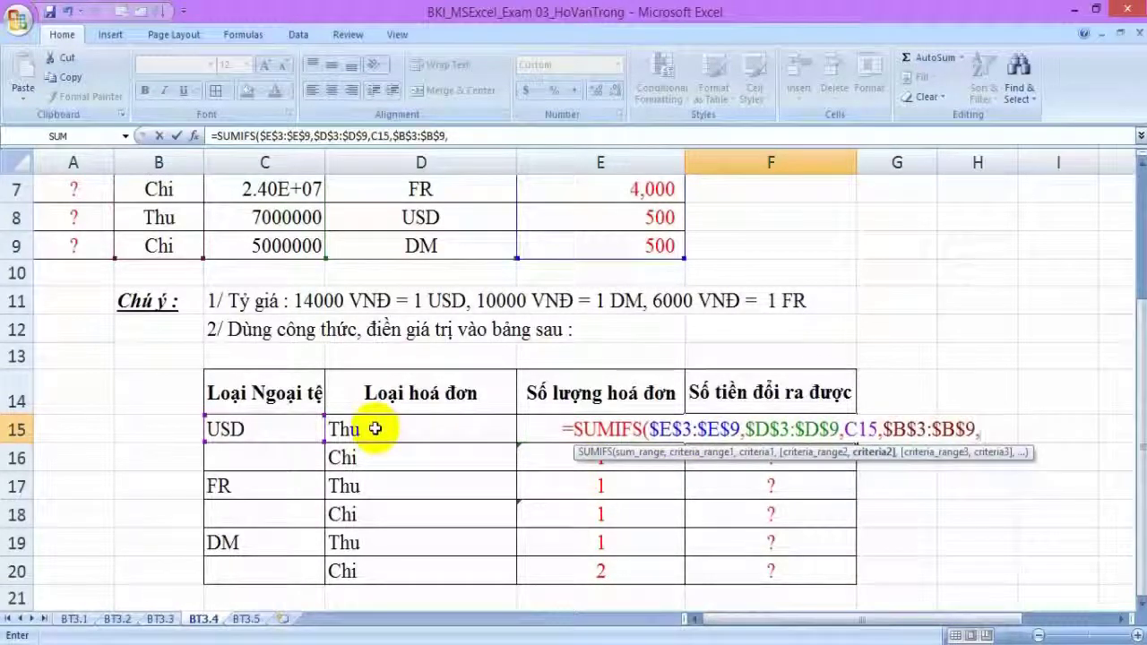
pyautogui.click(374, 428)
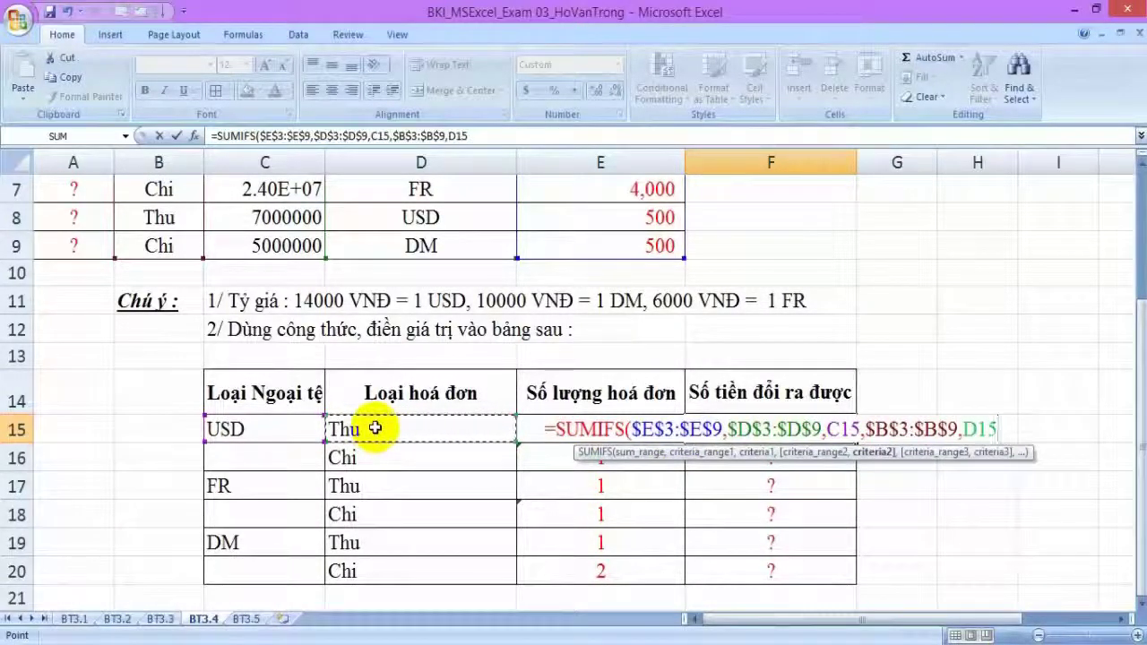
pyautogui.write(')')
pyautogui.press('Return')
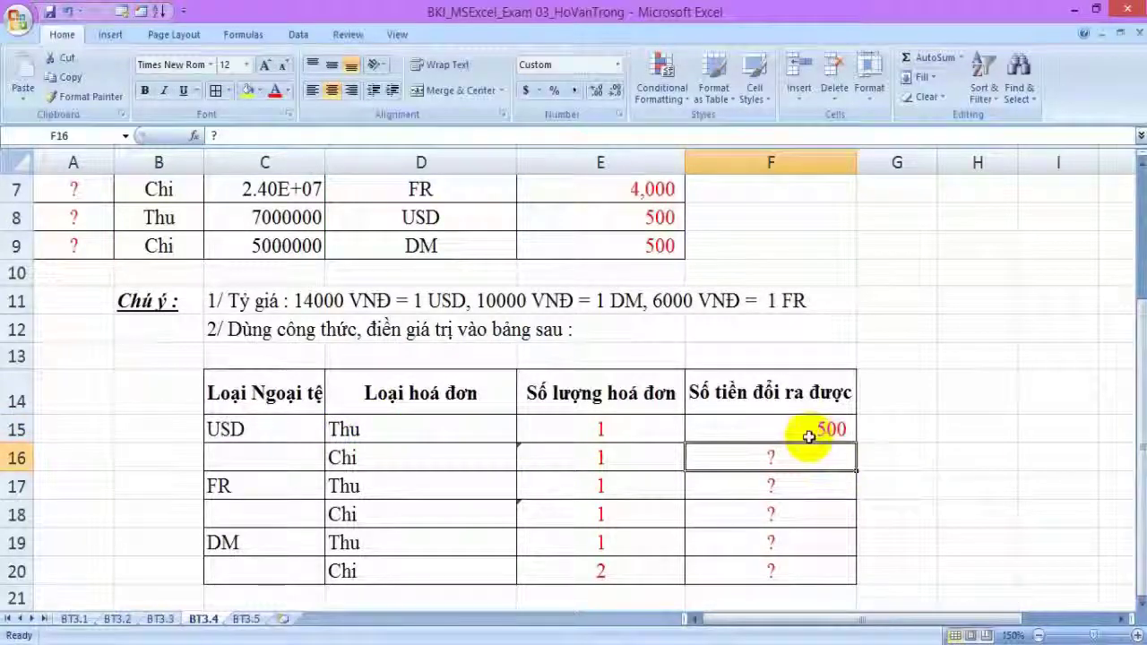
# Copy F15's SUMIFS formula down to F20 and open F16's formula for editing.
pyautogui.scroll(-1, 809, 436)
pyautogui.click(790, 350)
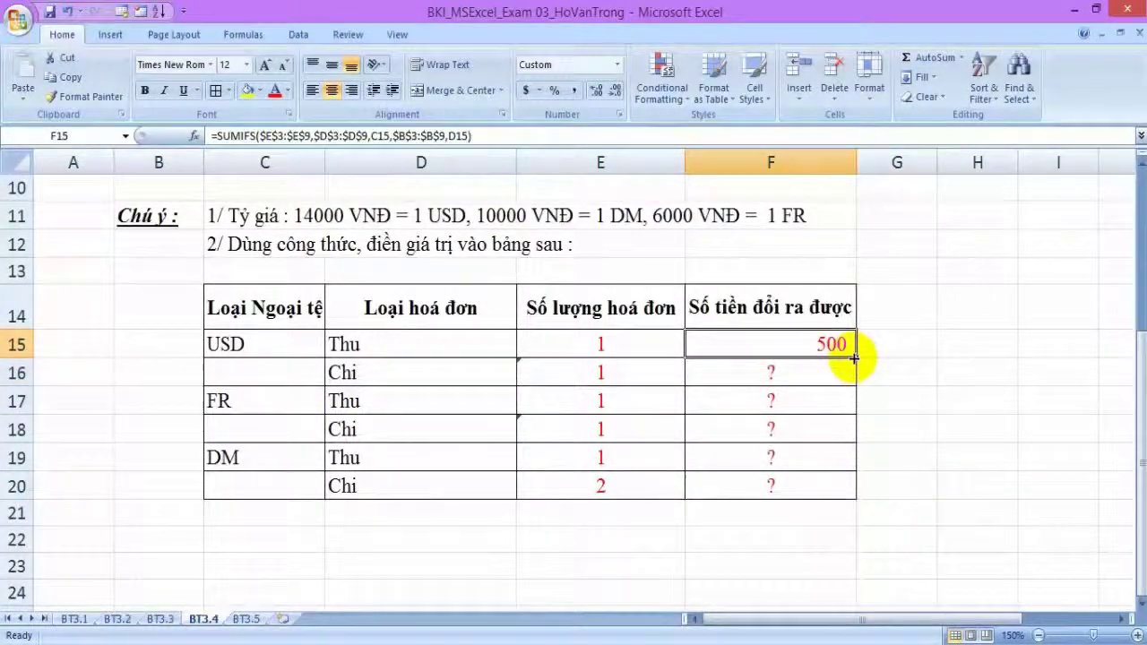
pyautogui.moveTo(855, 358); pyautogui.dragTo(824, 492)
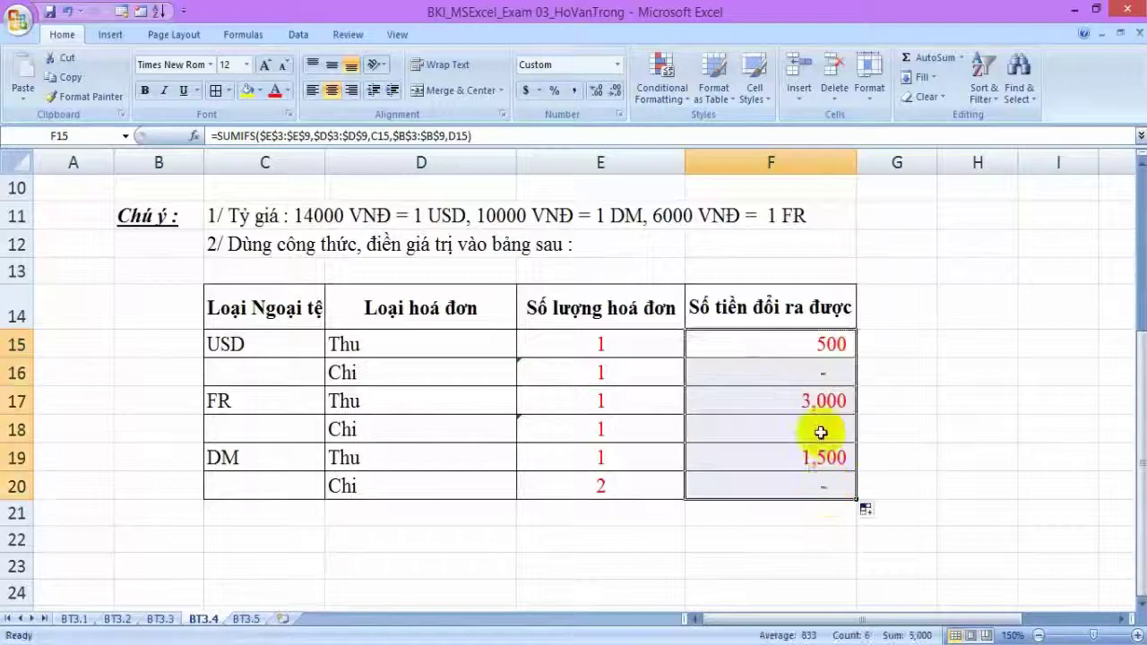
pyautogui.click(824, 375)
pyautogui.doubleClick(823, 374)
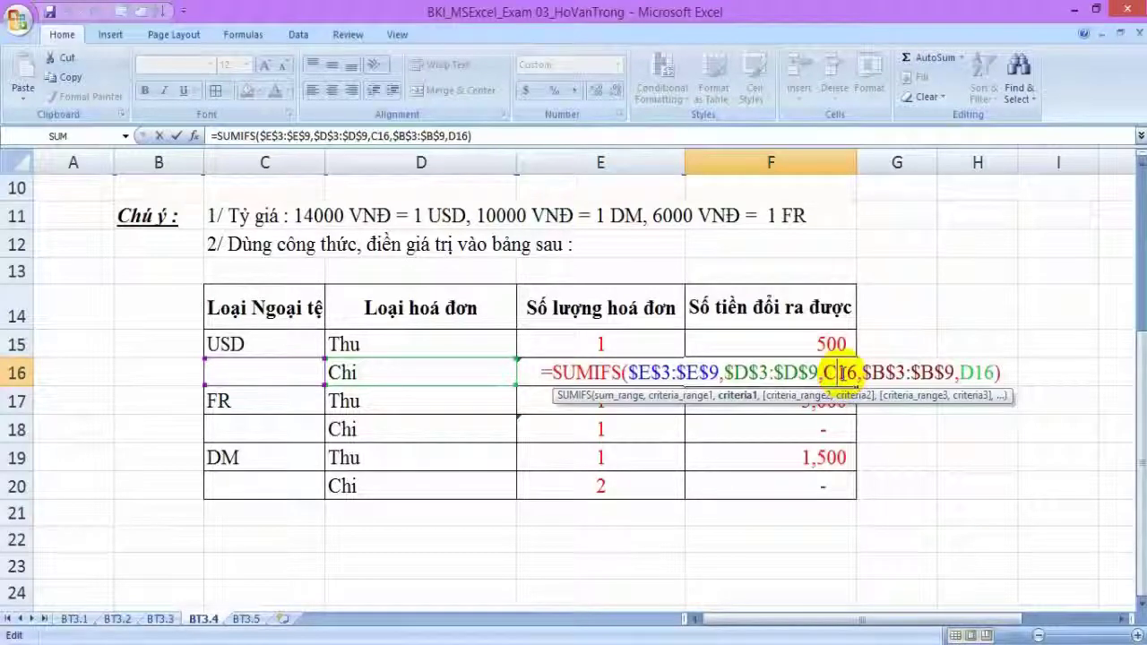
# Change the currency reference in F16, F18 and F20 to C15, C17 and C19.
pyautogui.click(270, 344)
pyautogui.press('Return')
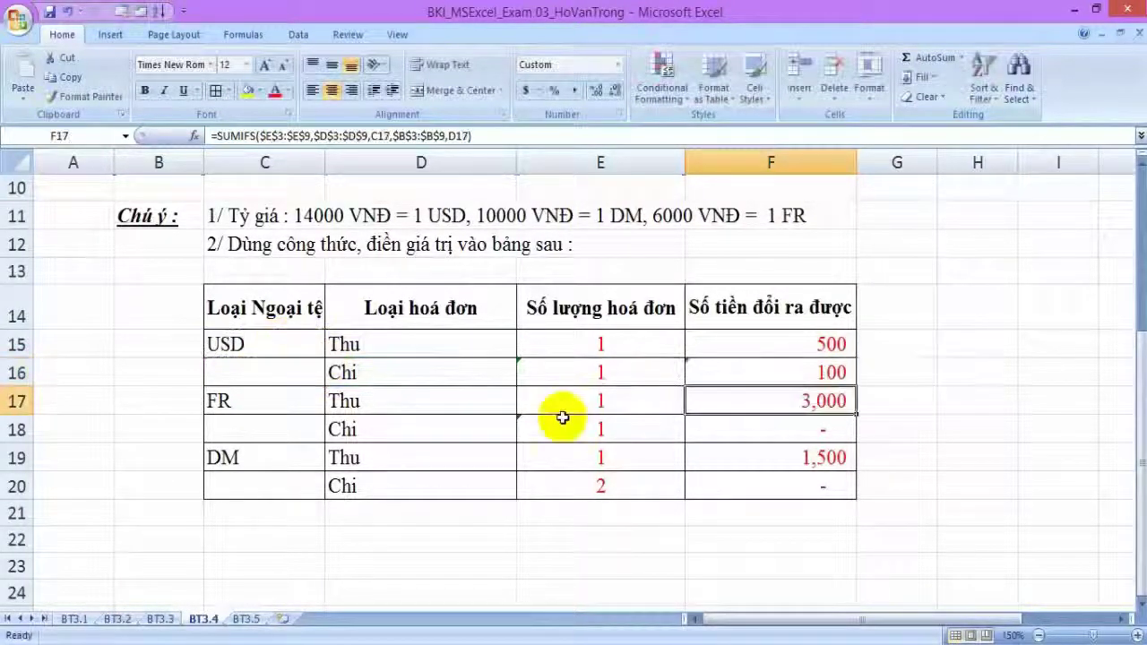
pyautogui.doubleClick(821, 436)
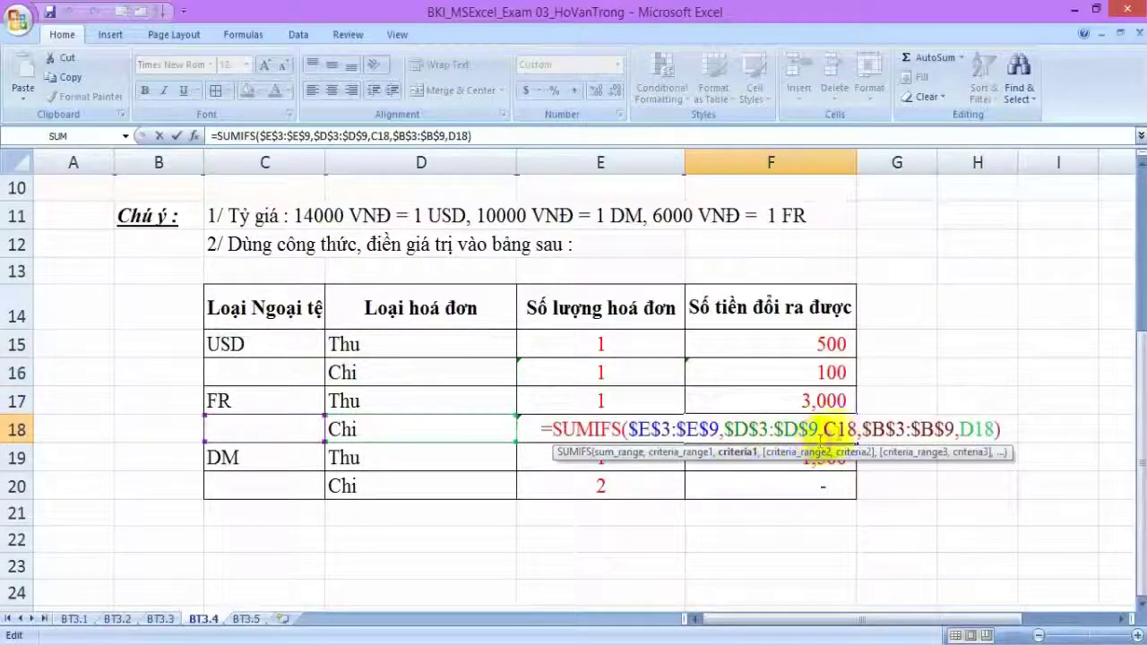
pyautogui.click(236, 403)
pyautogui.press('Return')
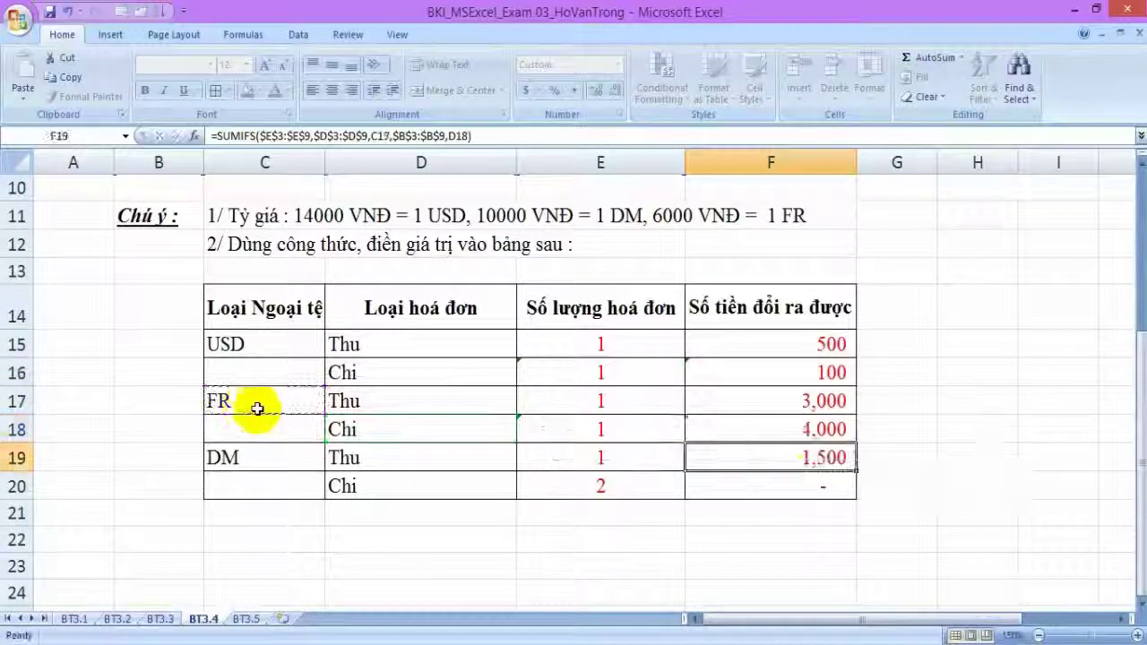
pyautogui.doubleClick(810, 484)
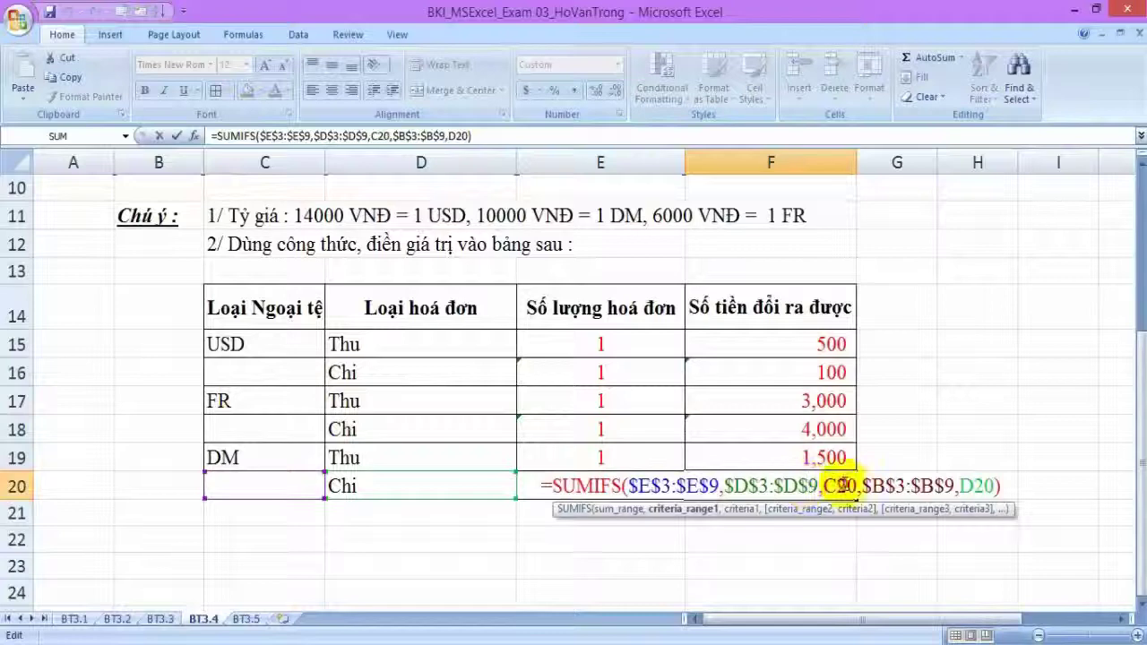
pyautogui.doubleClick(842, 484)
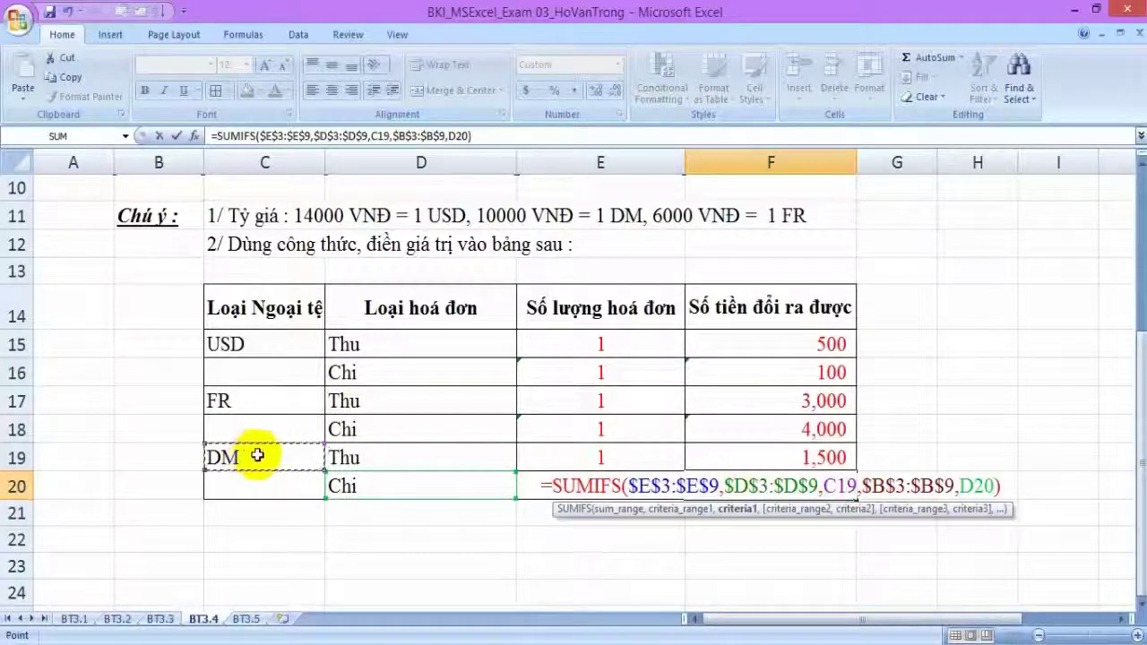
pyautogui.press('Return')
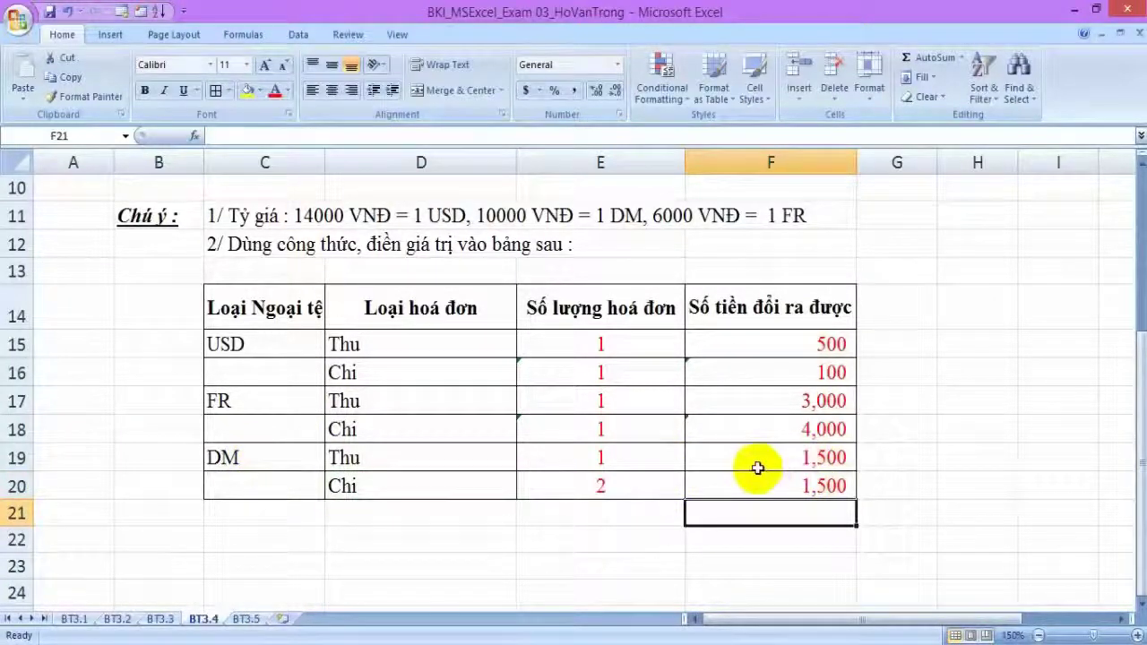
pyautogui.scroll(1, 663, 529)
pyautogui.scroll(2, 668, 528)
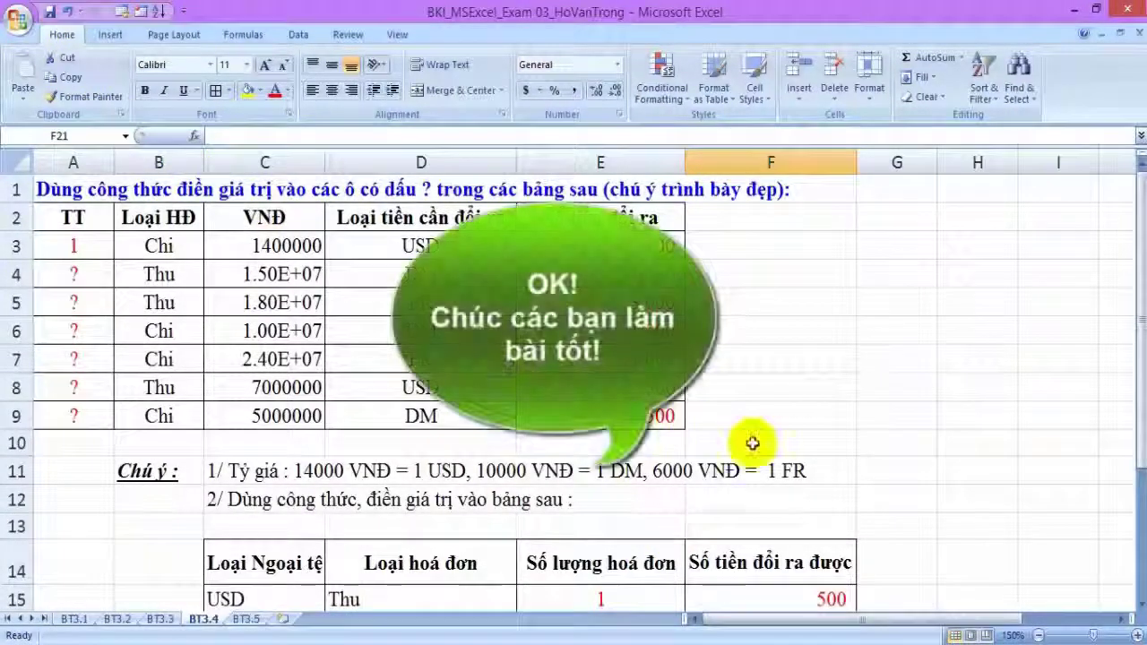
pyautogui.scroll(-2, 949, 454)
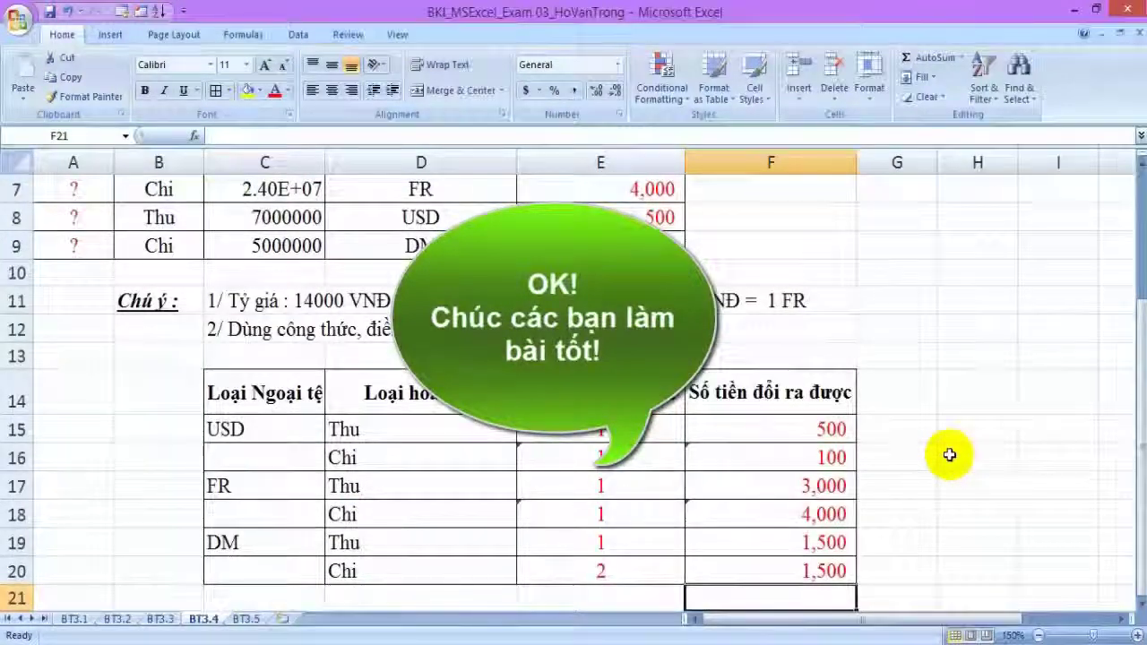
pyautogui.scroll(-2, 951, 455)
pyautogui.click(953, 455)
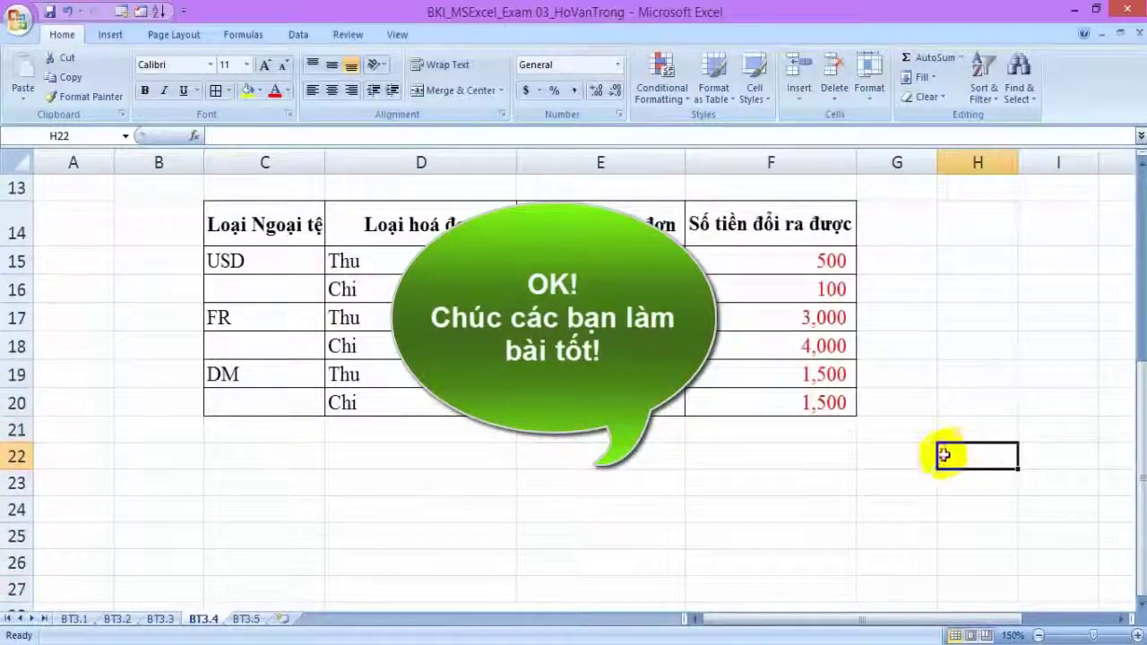